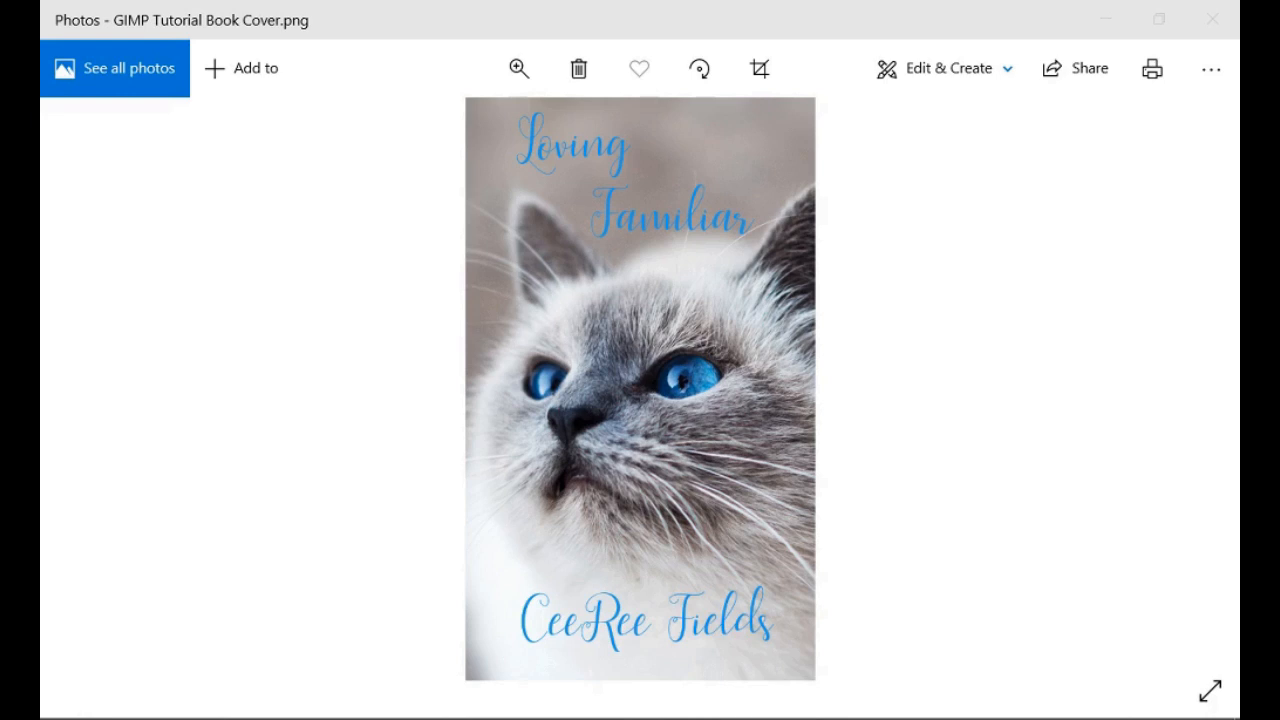
Close the finished book cover preview in Windows Photos.
key("alt+F4")
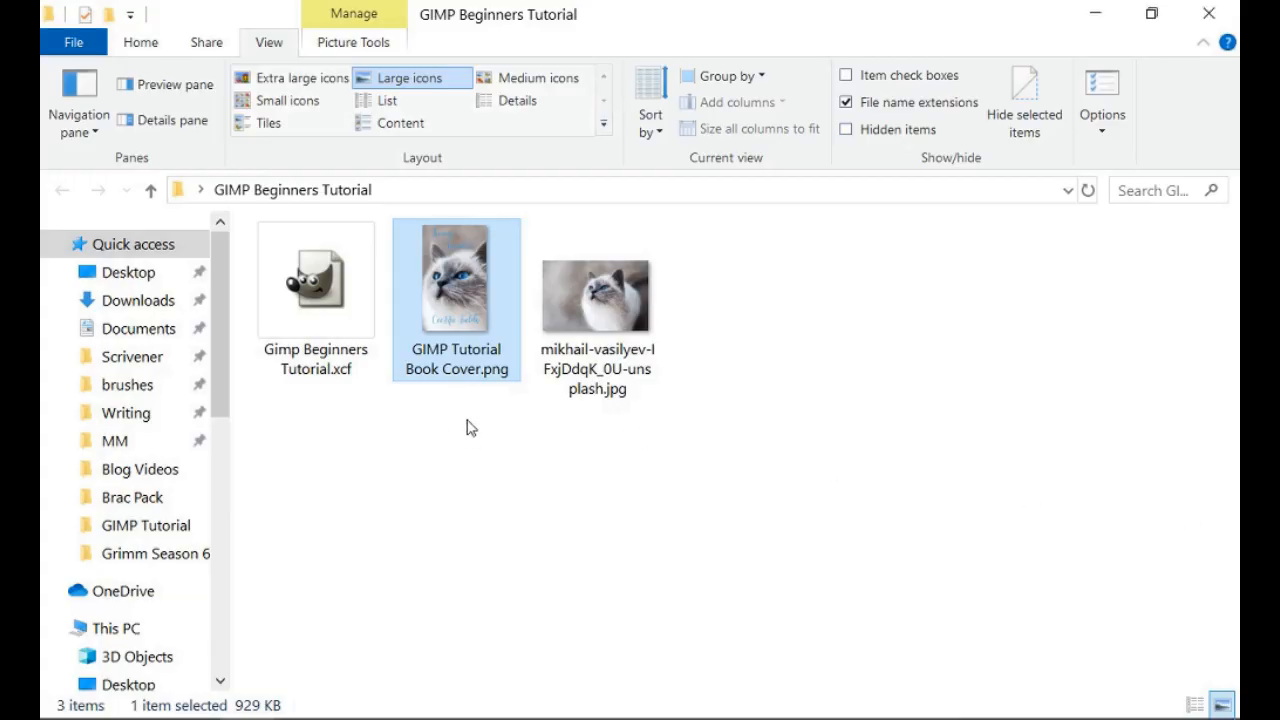
Open Gimp Beginners Tutorial.xcf from File Explorer in GIMP.
double_click(318, 290)
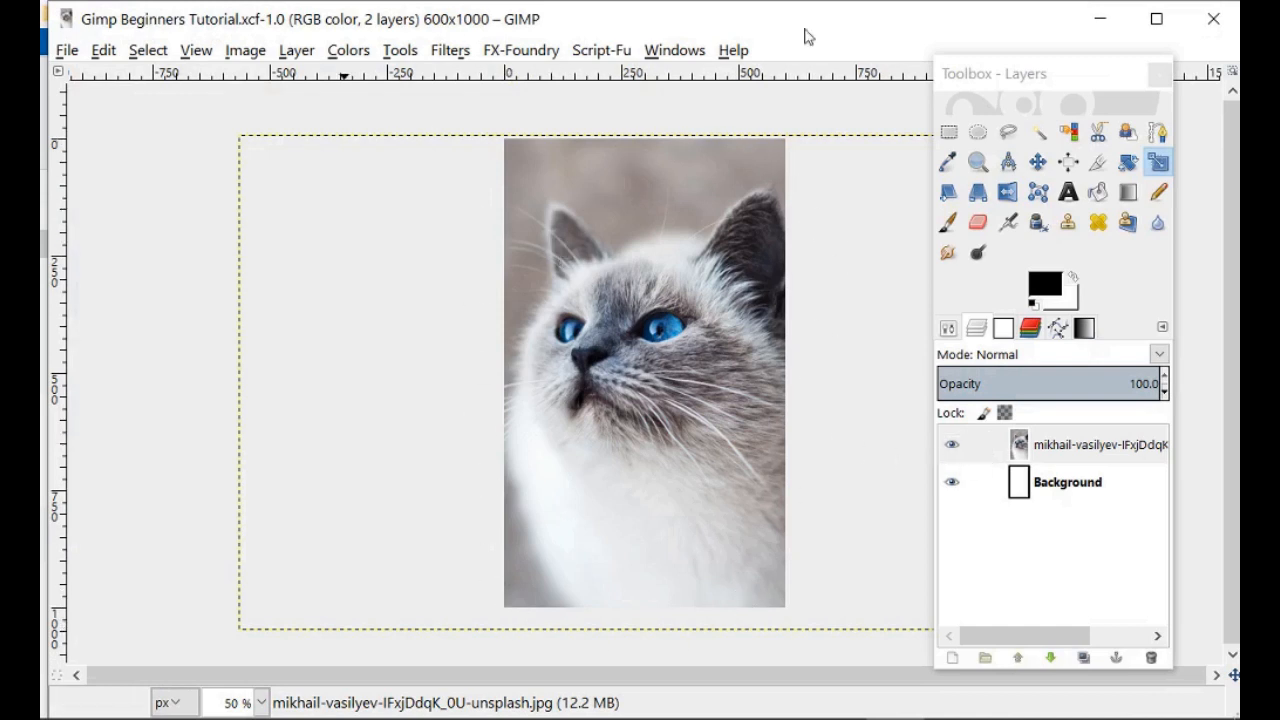
Maximize the GIMP window, select the cat photo layer and choose the Text tool.
left_click(1156, 18)
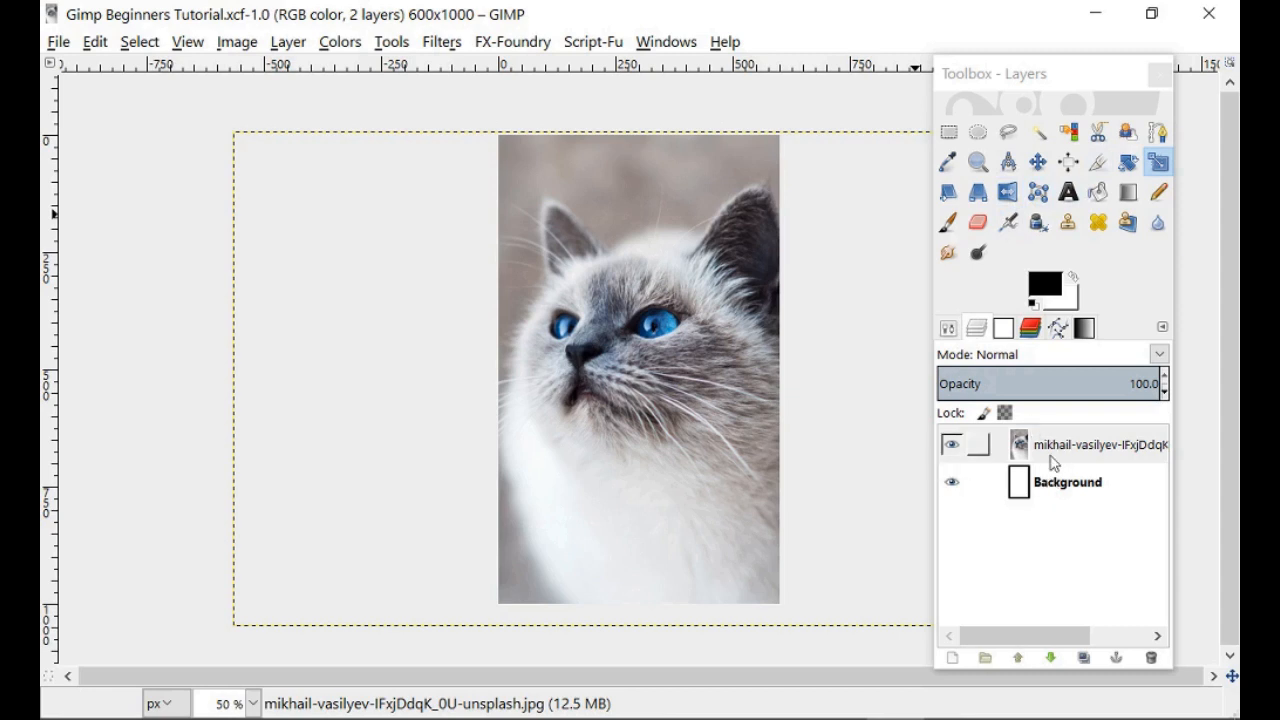
left_click(1053, 461)
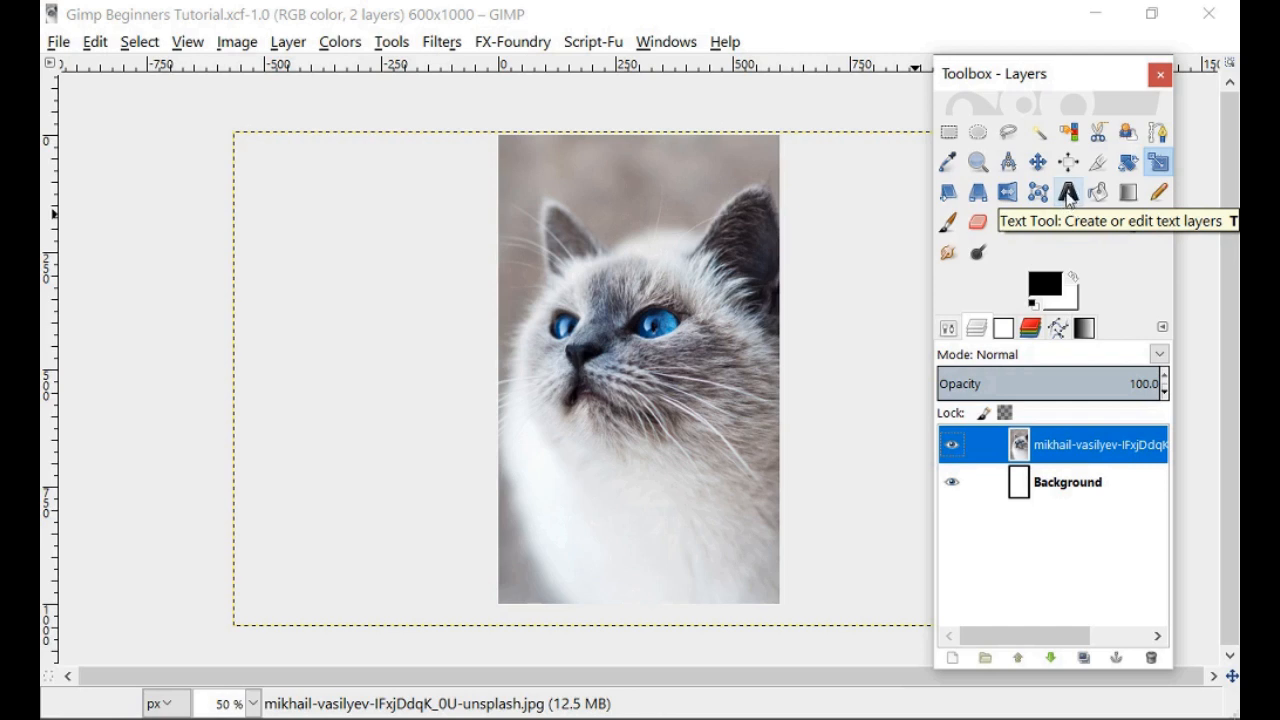
left_click(1067, 195)
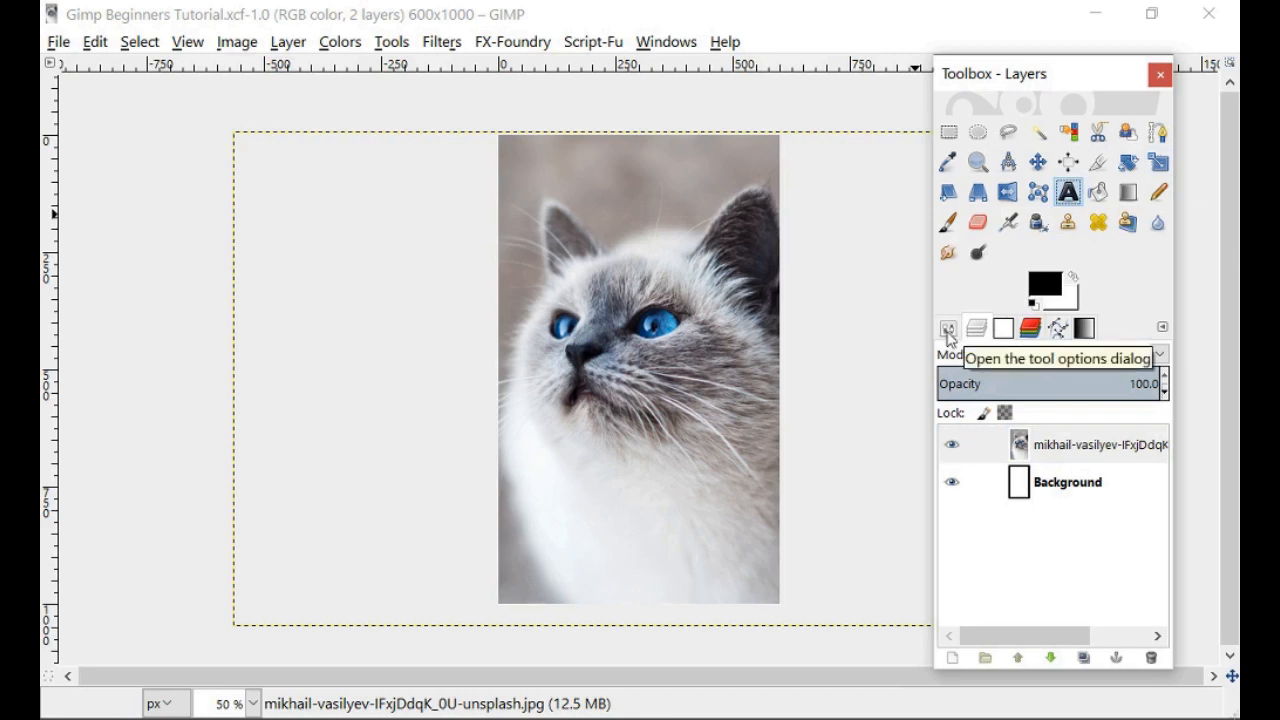
Set the Text tool font to Scarlett Script with size 130 px.
left_click(948, 333)
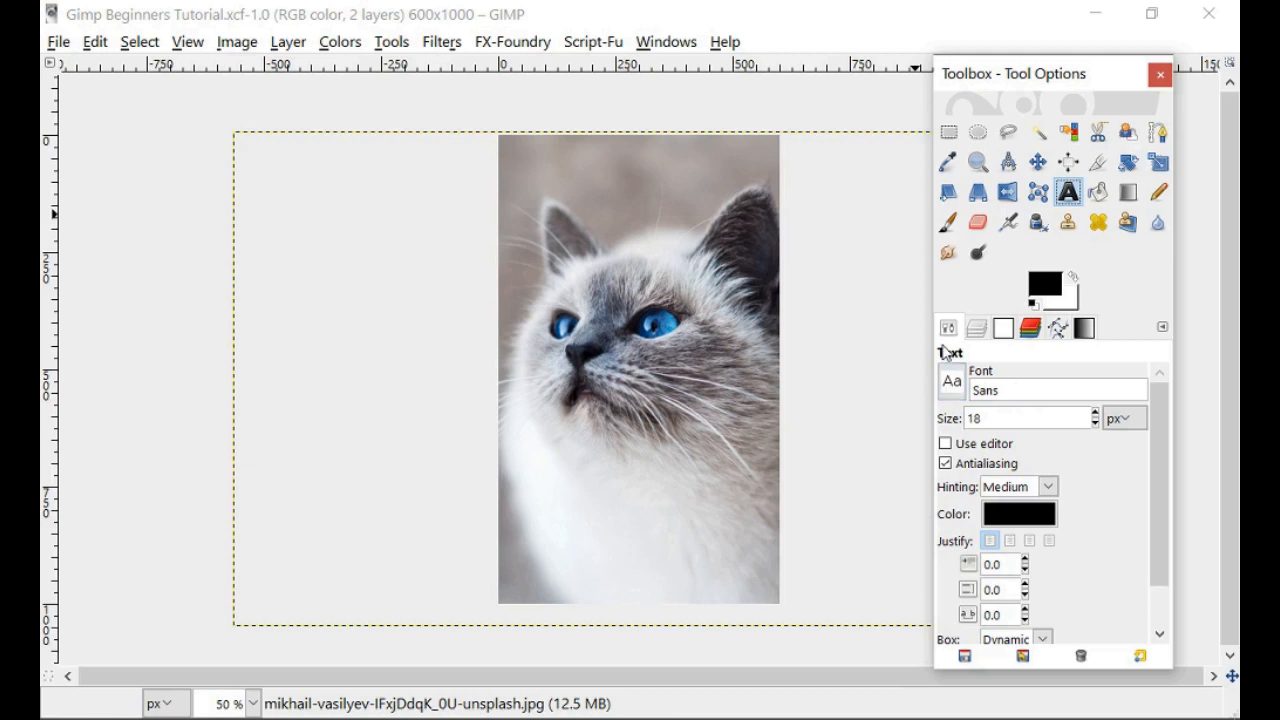
left_click(952, 386)
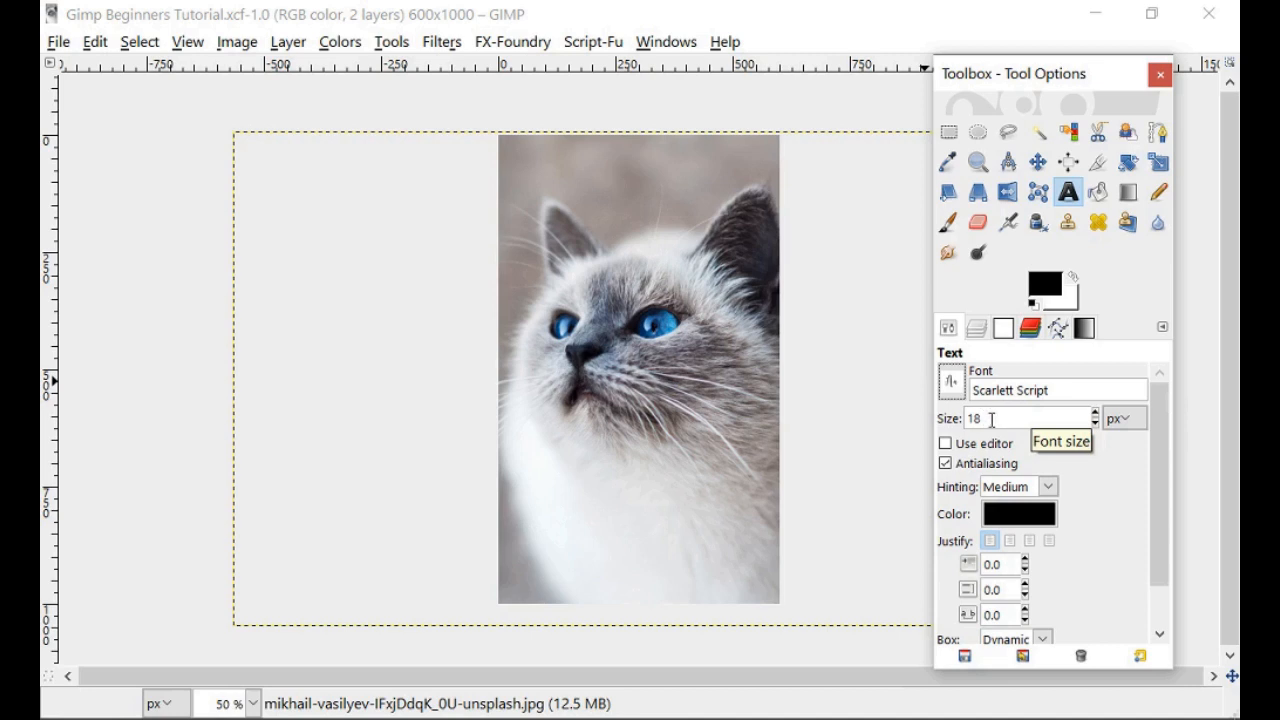
left_click_drag(992, 420, 943, 401)
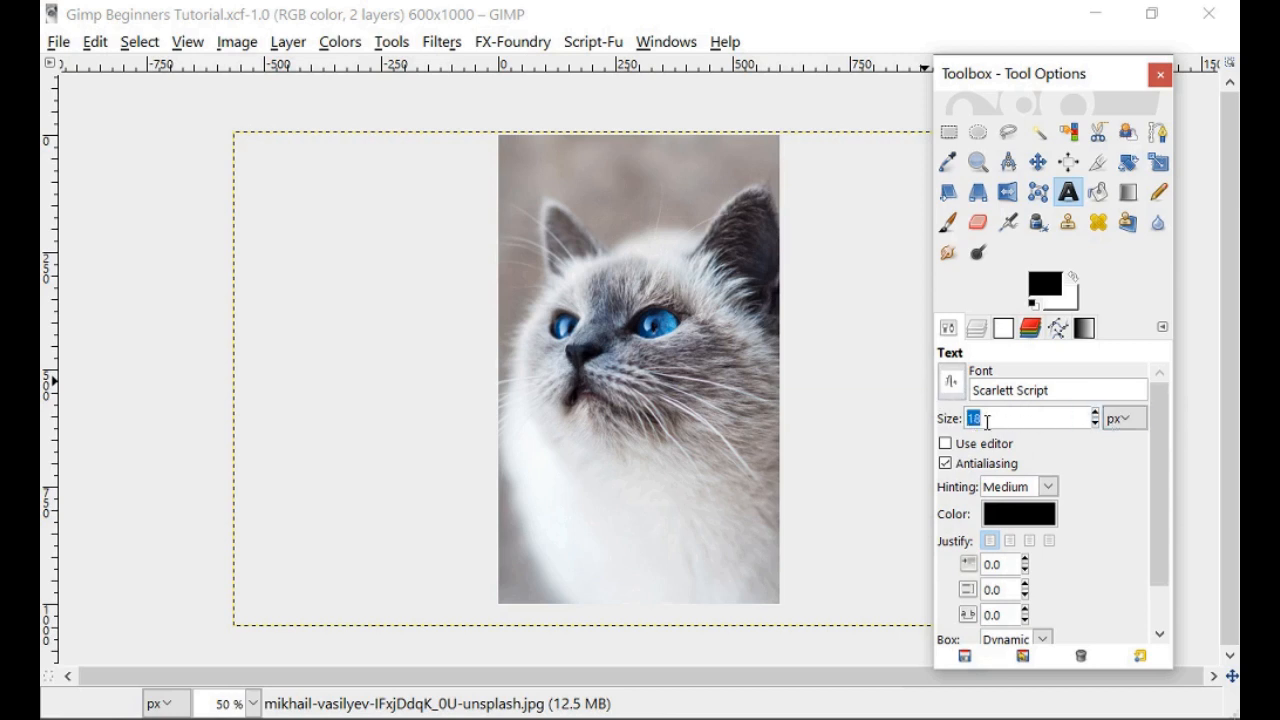
left_click(1132, 427)
left_click(1133, 428)
left_click(1133, 425)
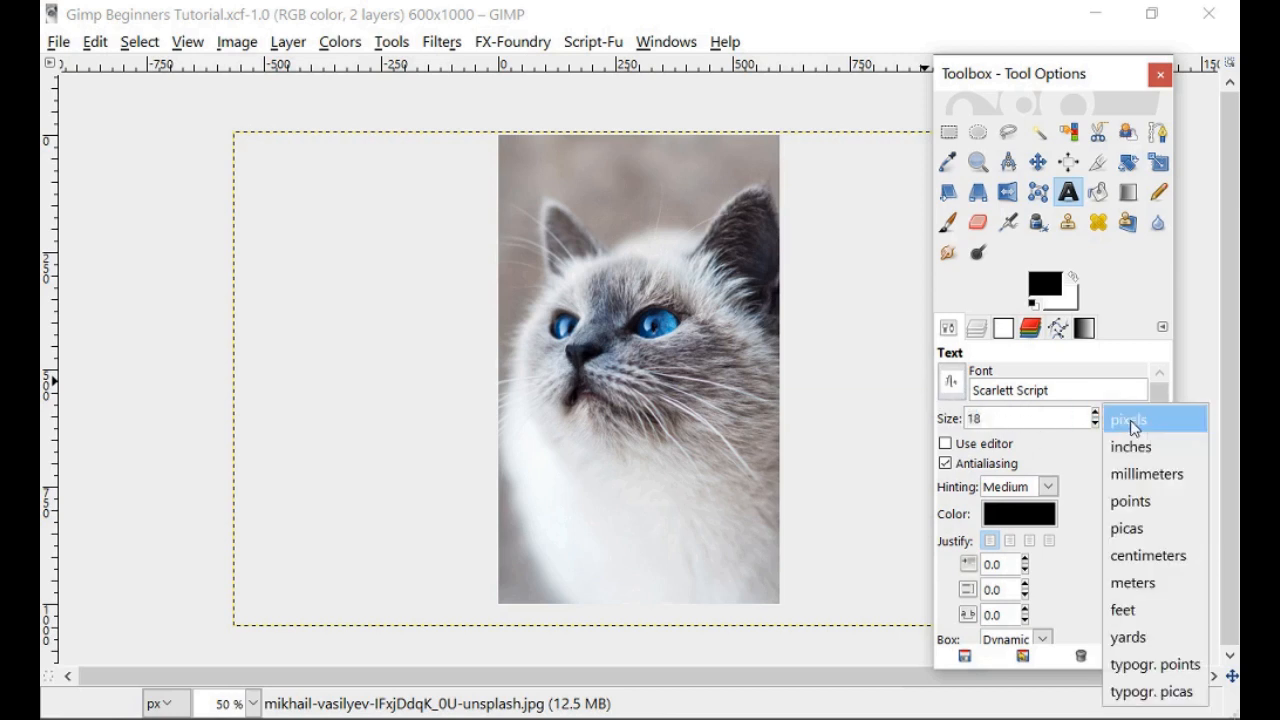
left_click(1133, 425)
left_click_drag(1014, 418, 880, 410)
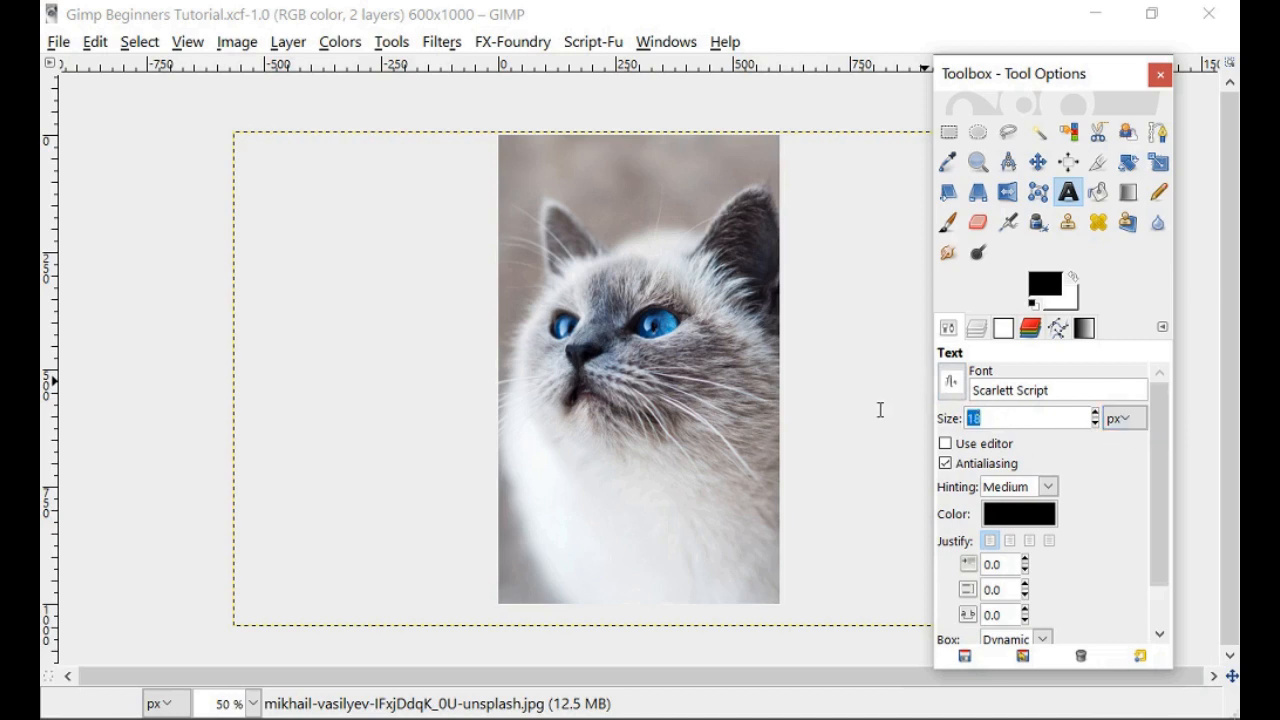
type("130")
Set the text colour to the bright blue swatch 189aed.
left_click(1020, 515)
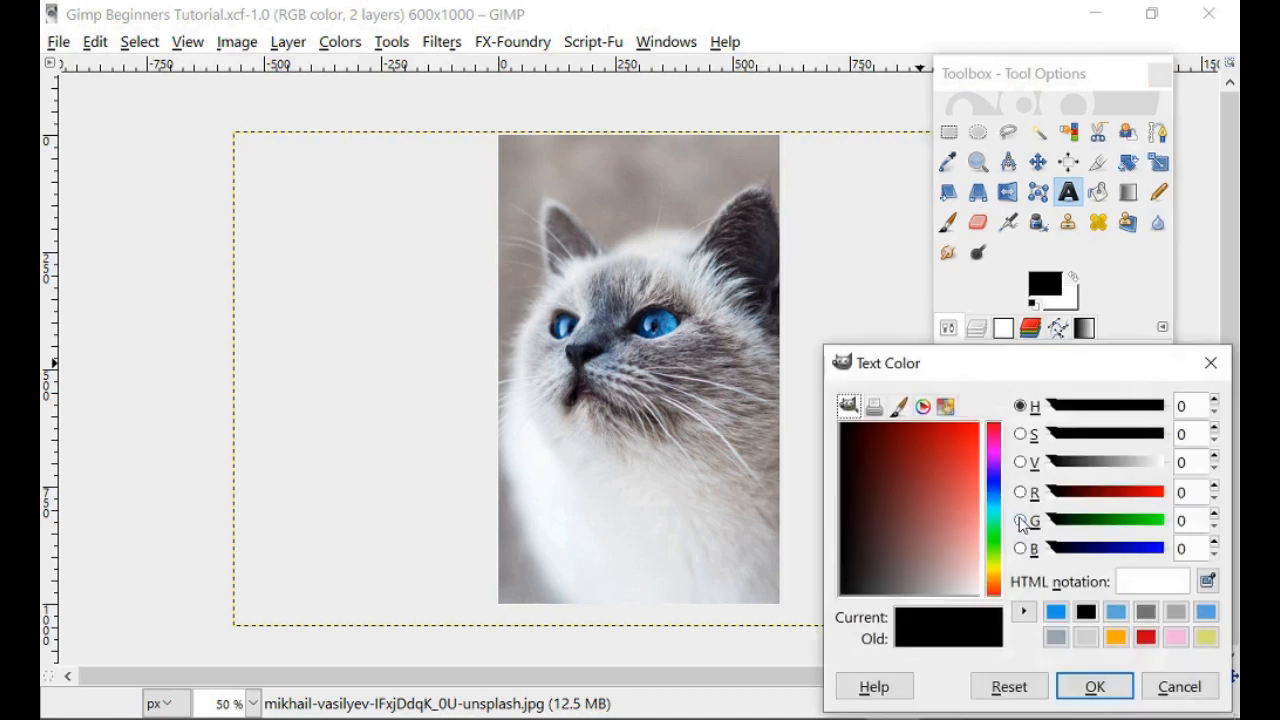
left_click_drag(1006, 371, 873, 125)
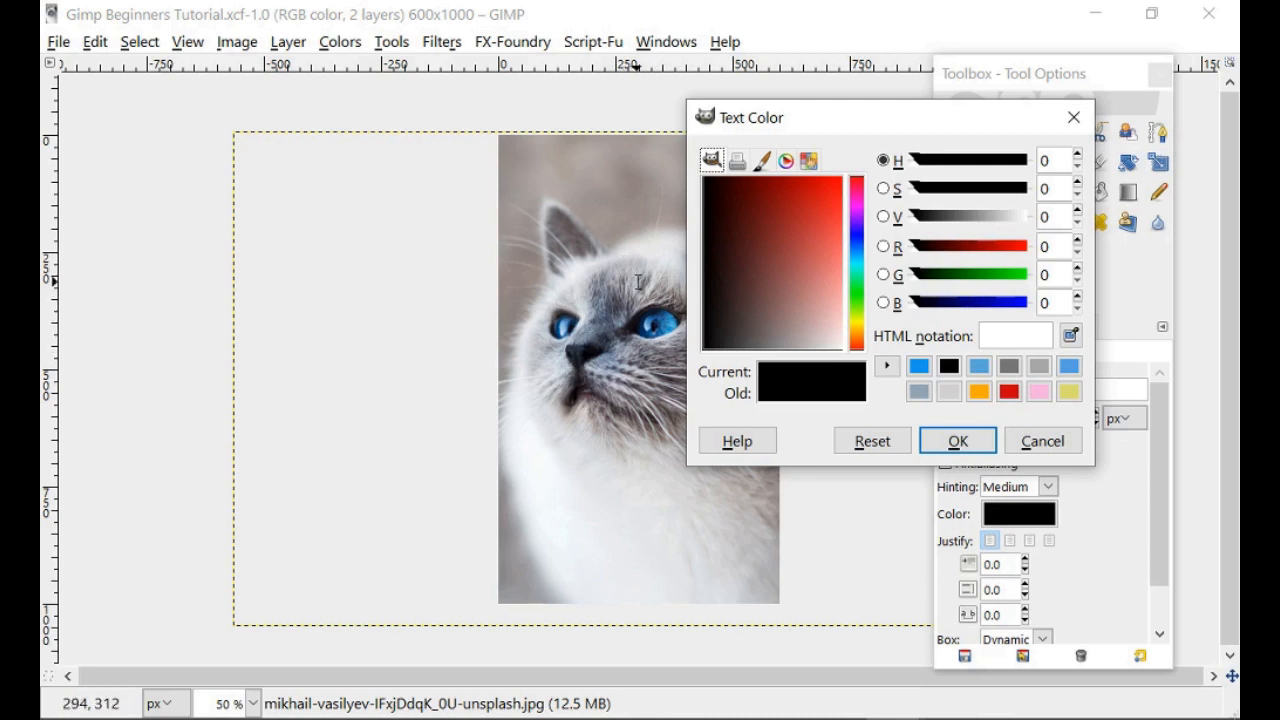
left_click(920, 368)
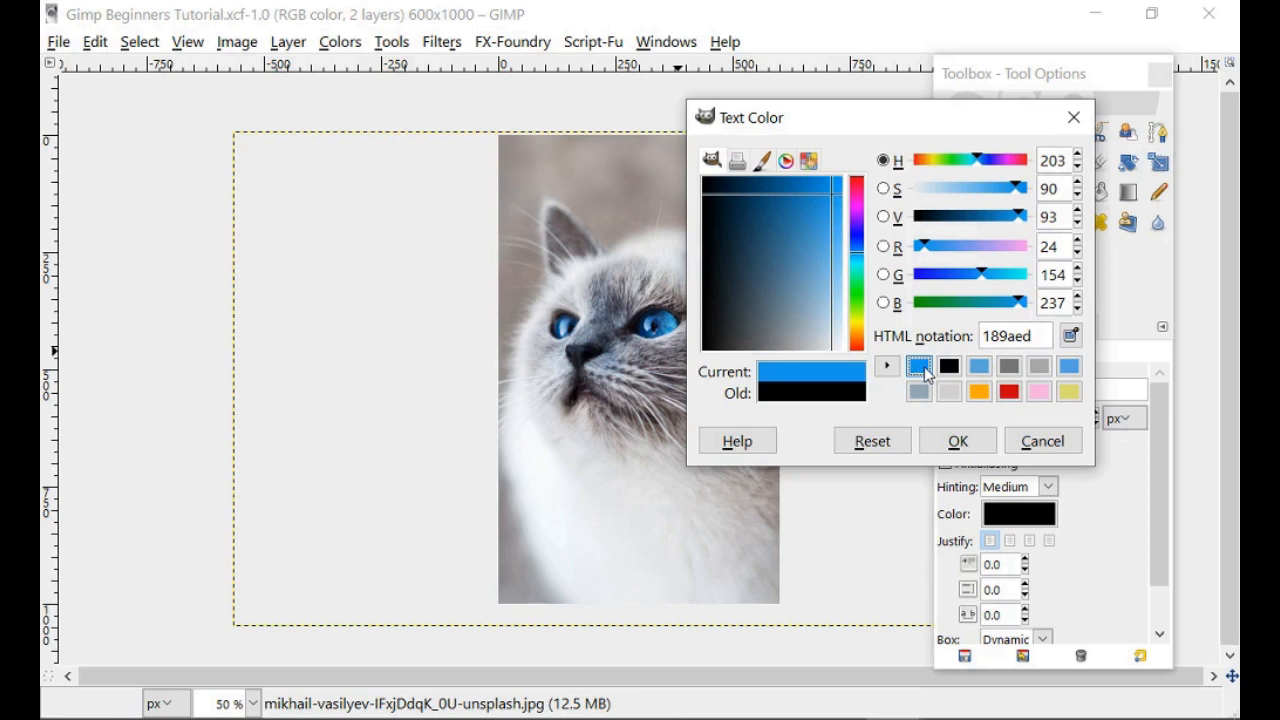
left_click(966, 452)
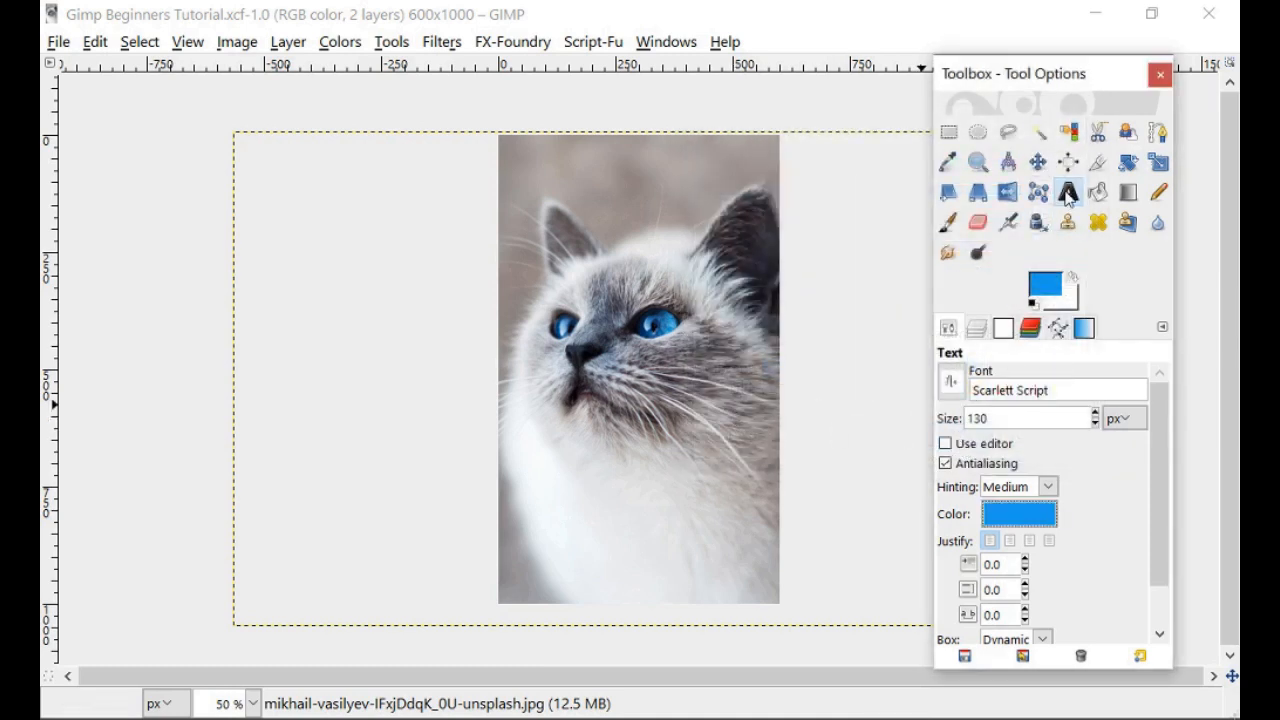
Draw an empty 576 × 130 px text box across the top of the cat photo.
left_click(1015, 415)
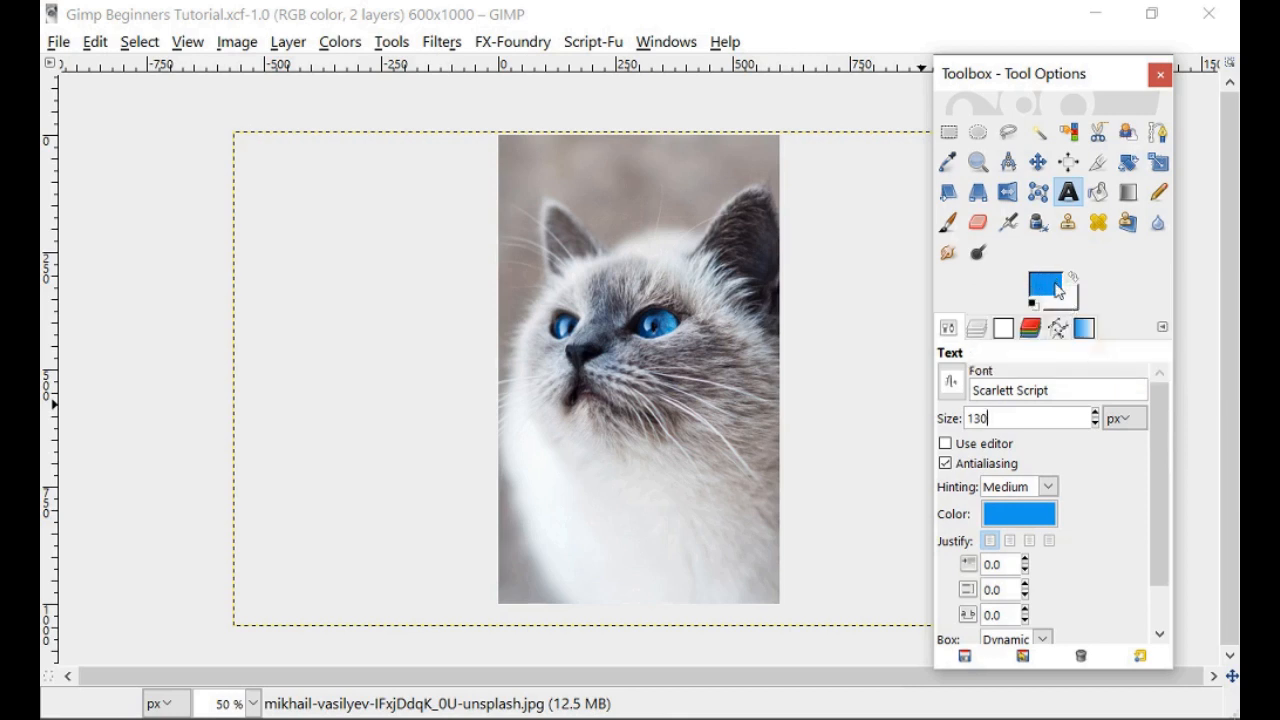
left_click(1066, 200)
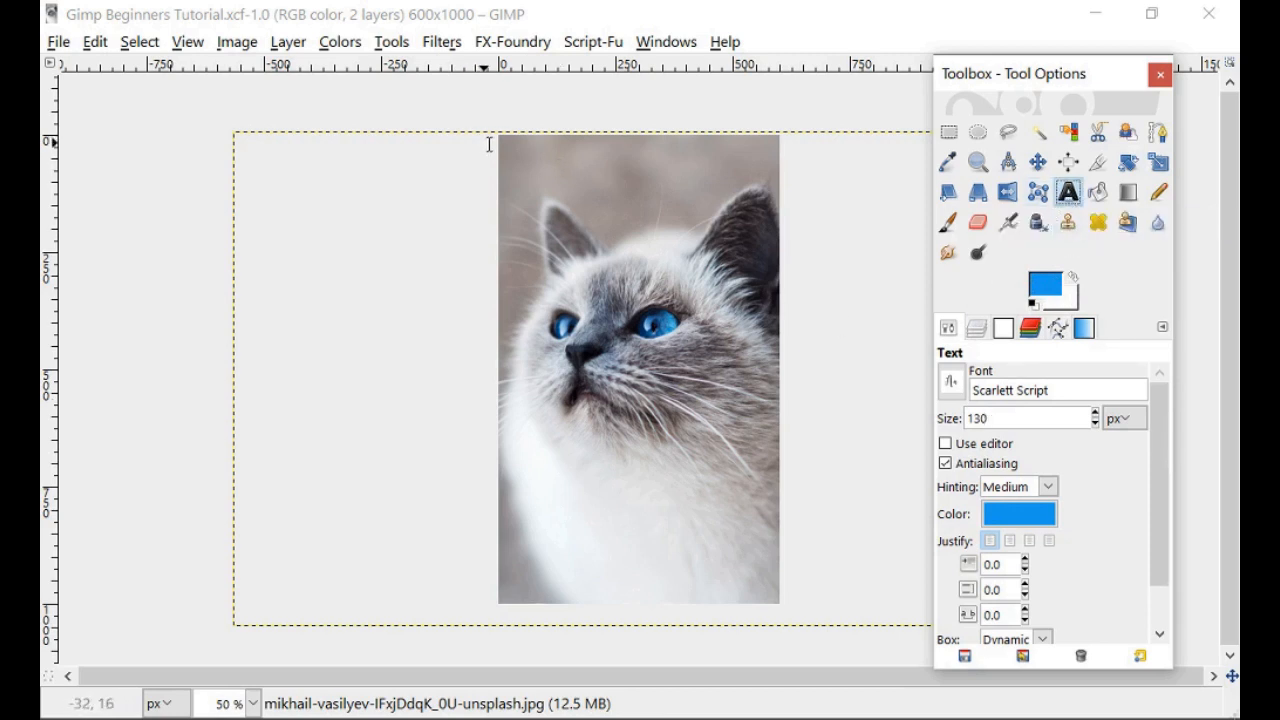
left_click_drag(505, 141, 775, 201)
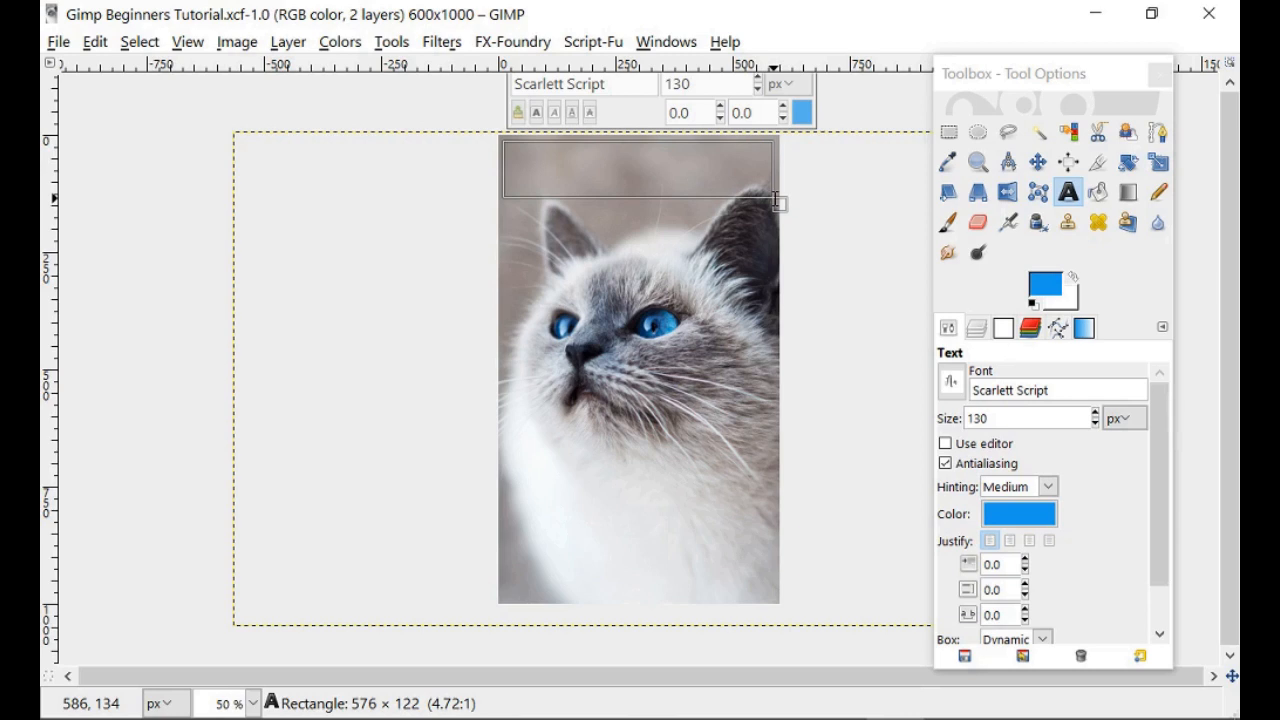
left_click_drag(775, 199, 776, 203)
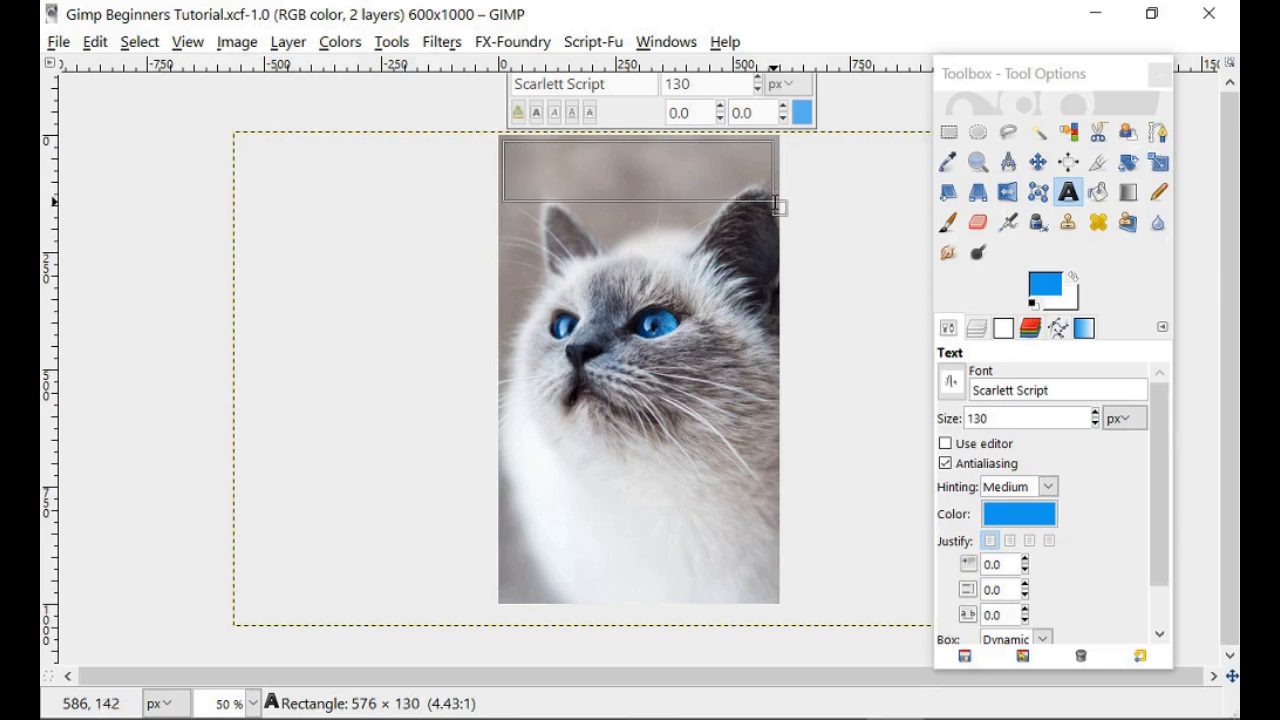
left_click_drag(776, 205, 772, 203)
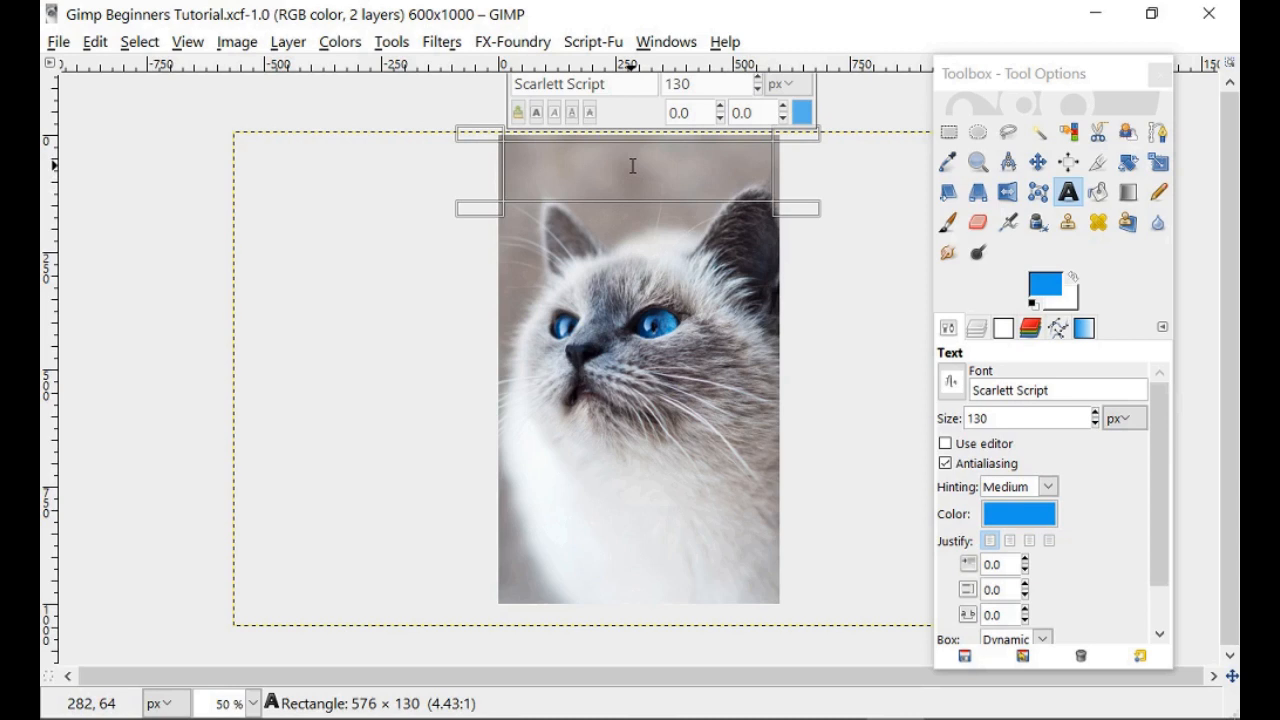
Type the title 'Loving Familiar' on two lines and stretch the text box taller to fit.
type("loving")
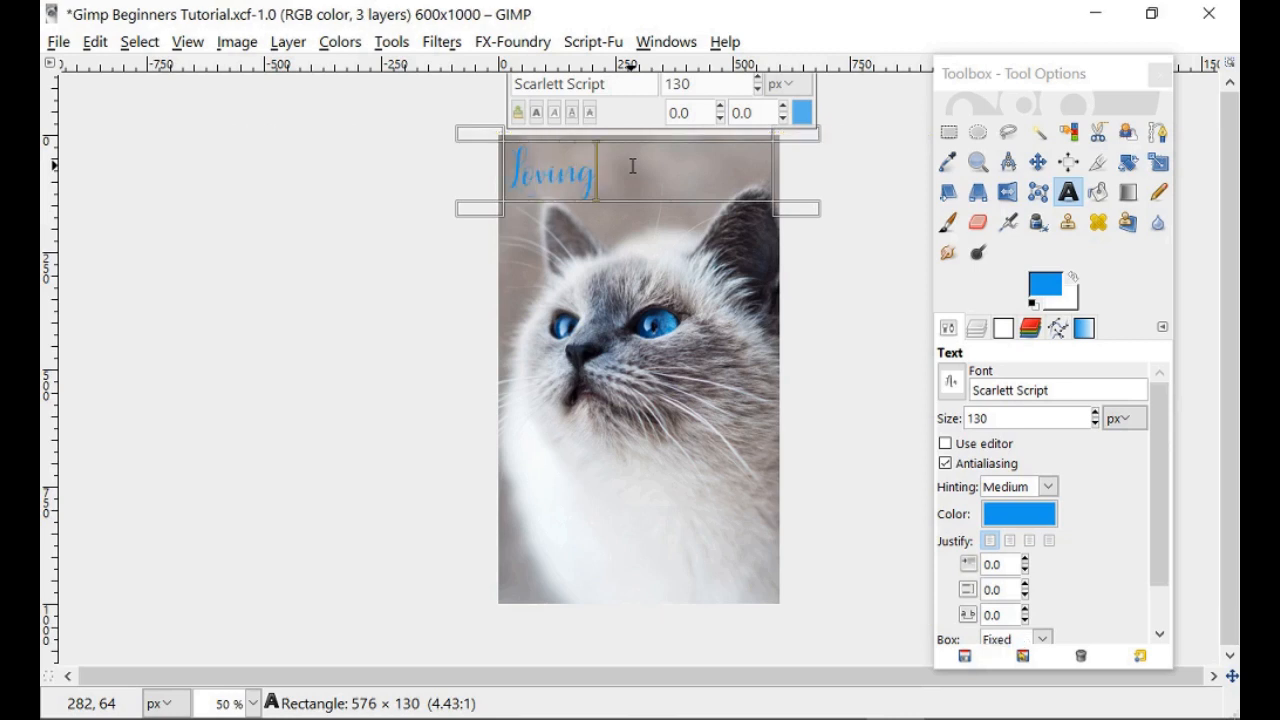
key("Return")
type("Siamese C")
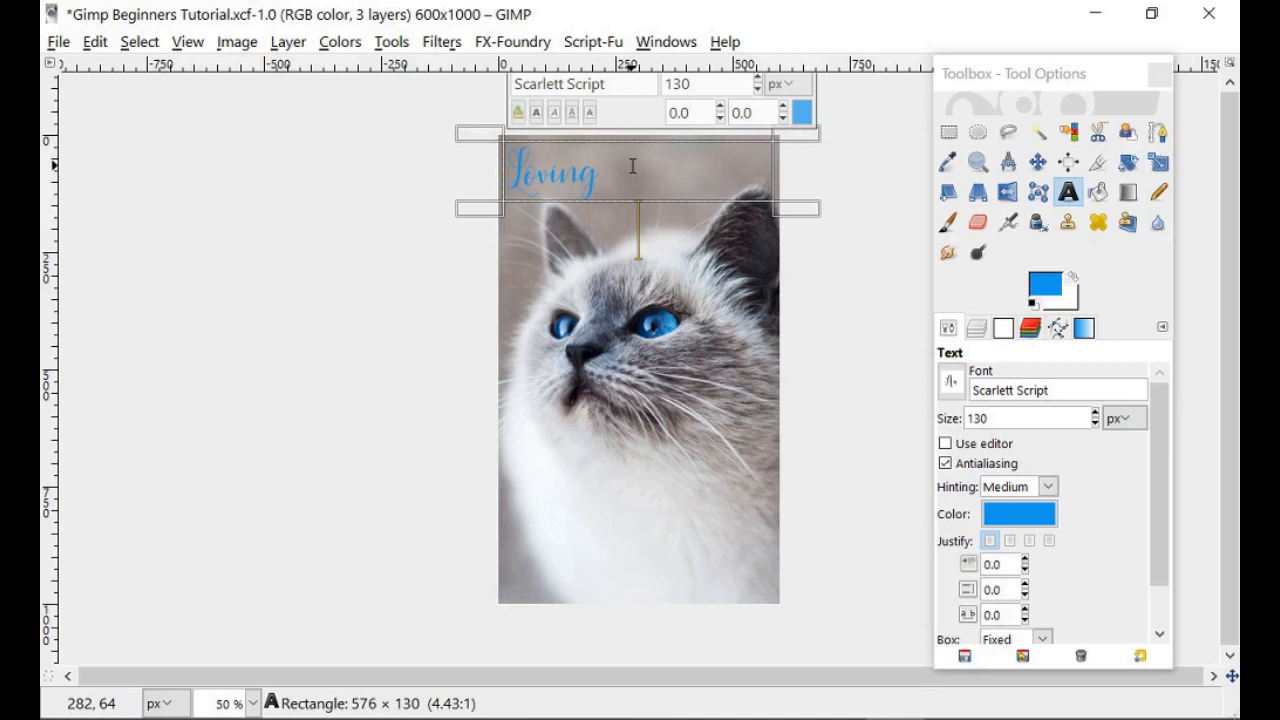
left_click_drag(618, 211, 617, 271)
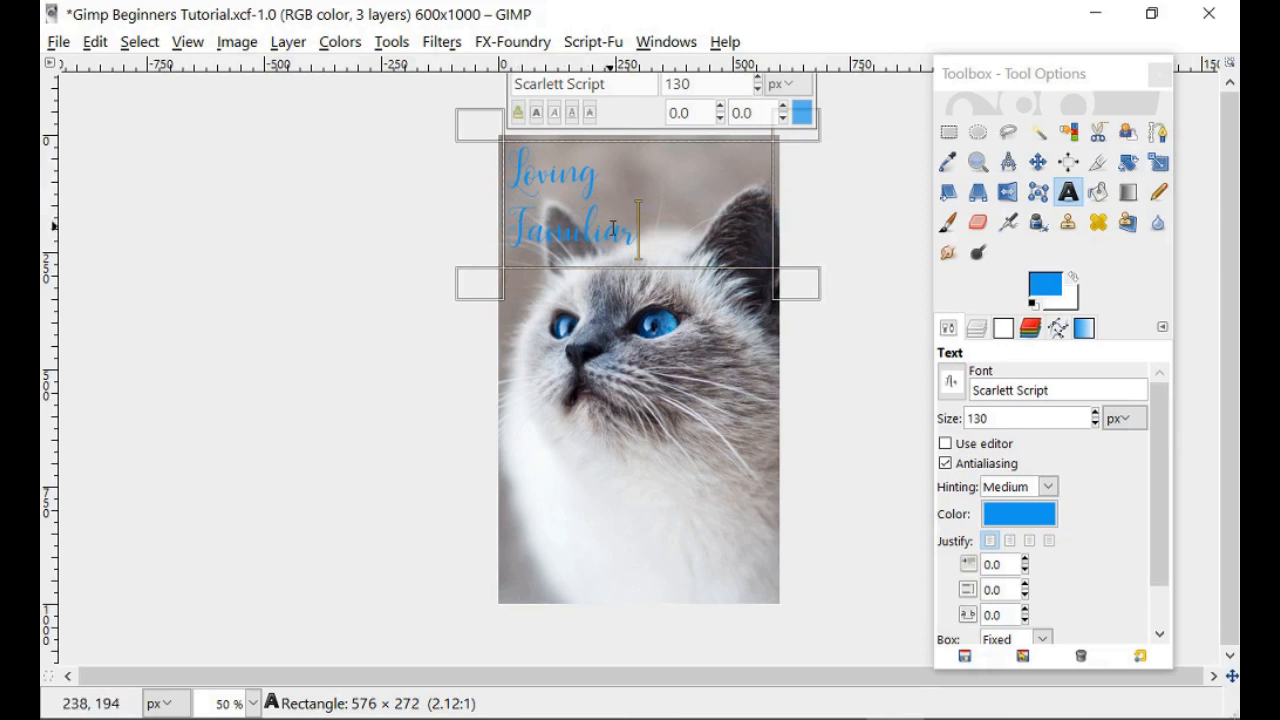
left_click(511, 222)
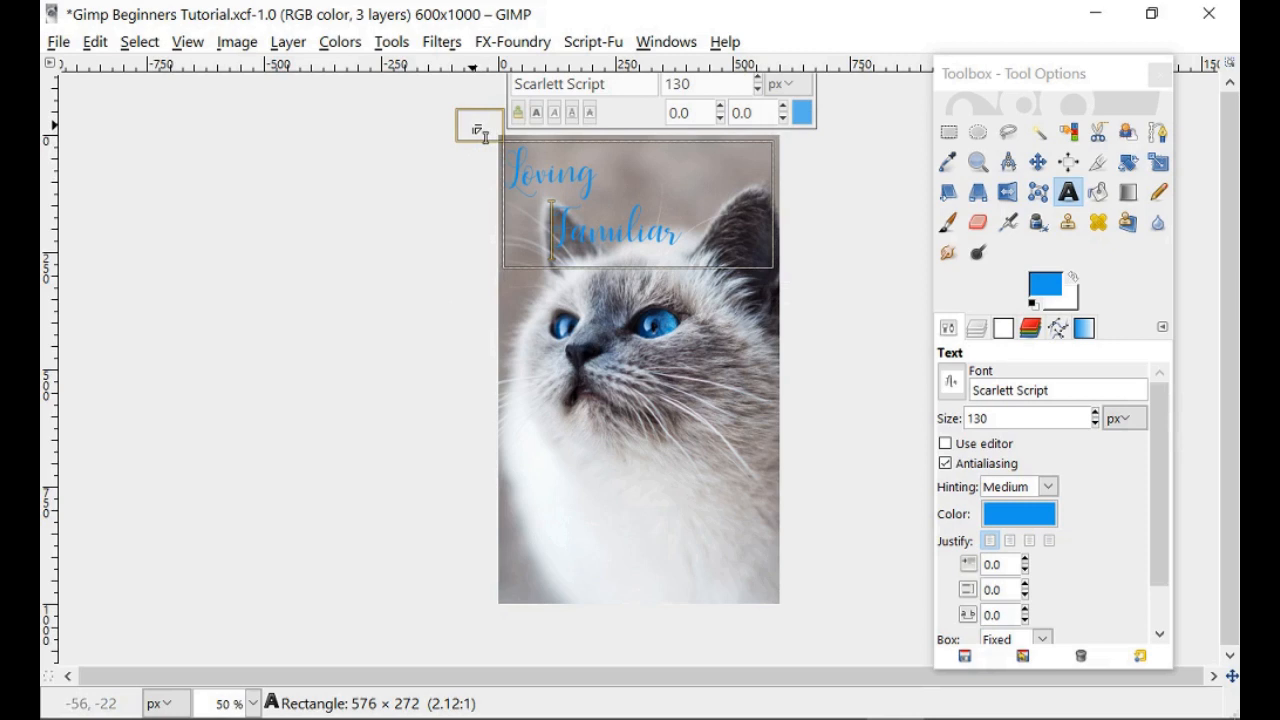
Resize the title box to 522 × 278, remove a space before 'Familiar', and select the title.
mouse_move(485, 130)
left_mouse_down()
mouse_move(550, 180)
mouse_move(480, 134)
left_mouse_up()
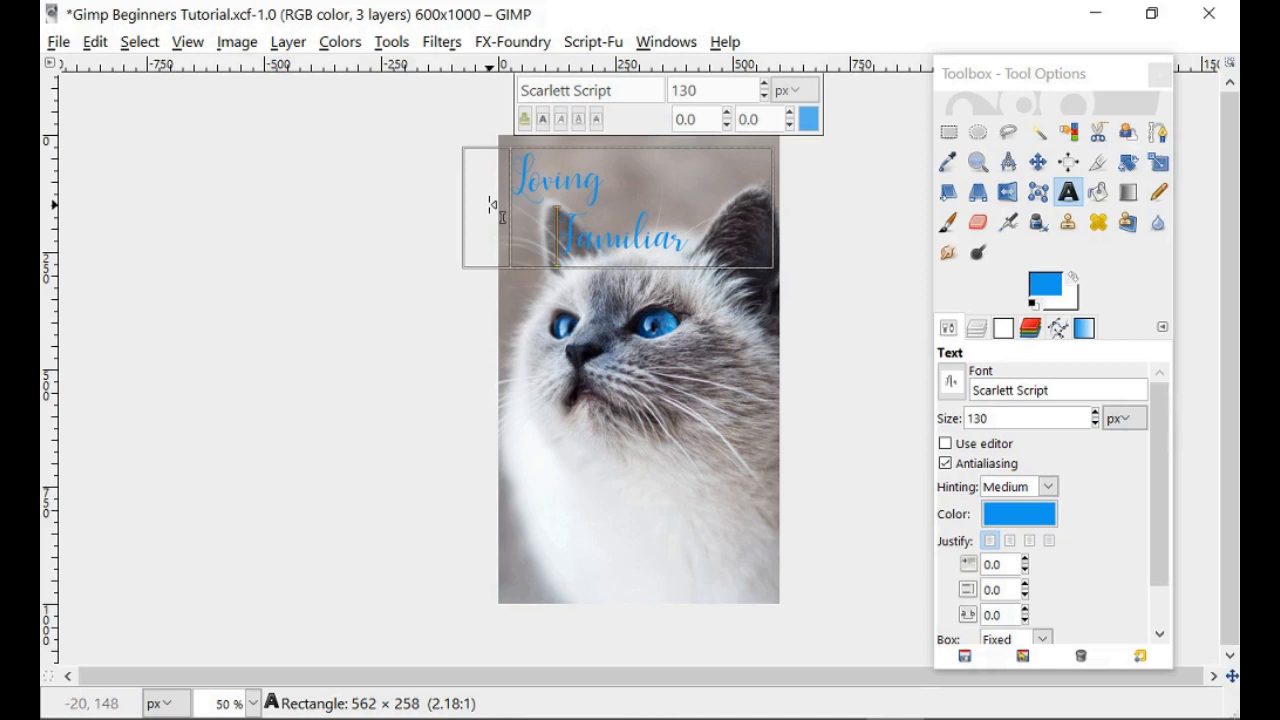
left_click_drag(492, 205, 509, 205)
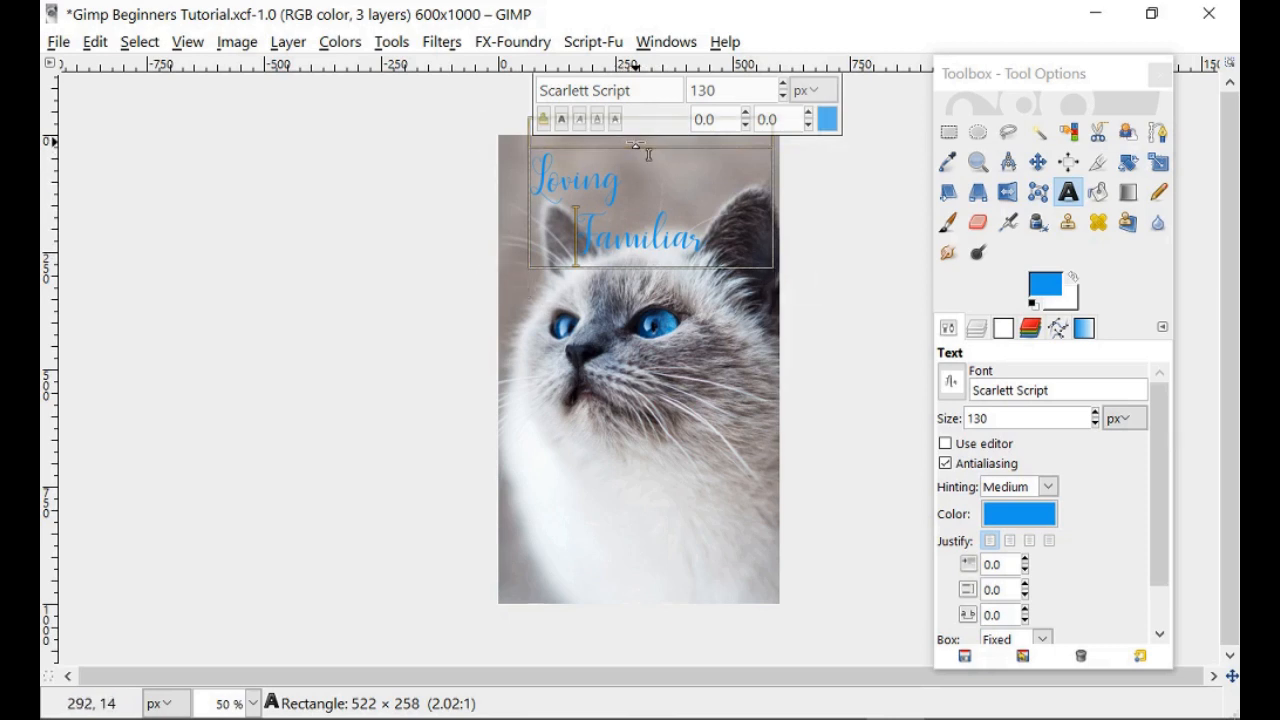
left_click_drag(648, 153, 647, 147)
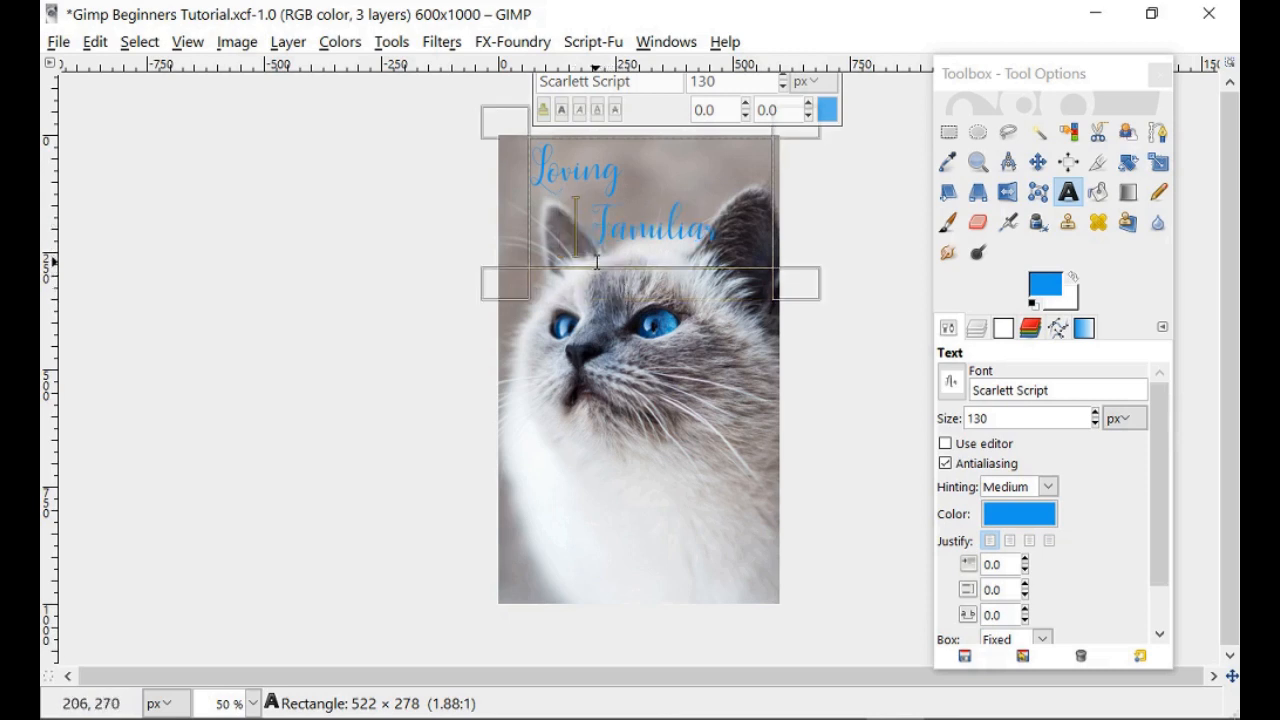
key("BackSpace")
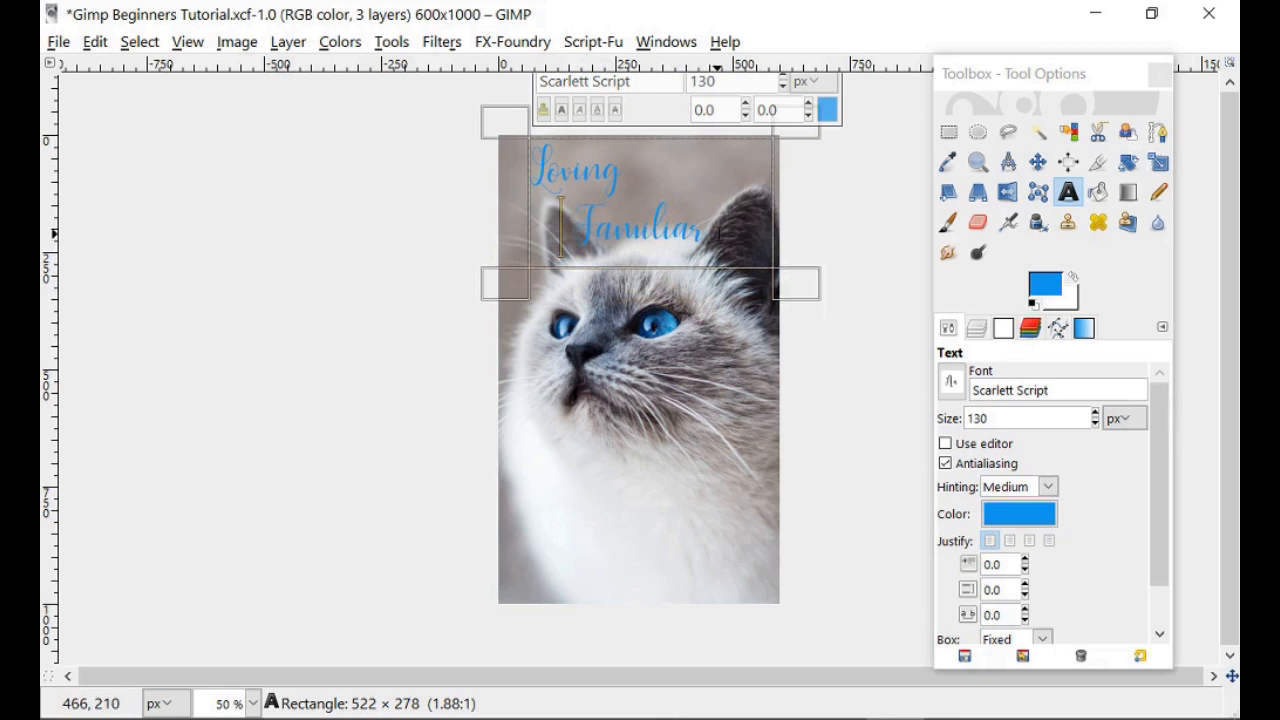
left_click_drag(732, 241, 531, 176)
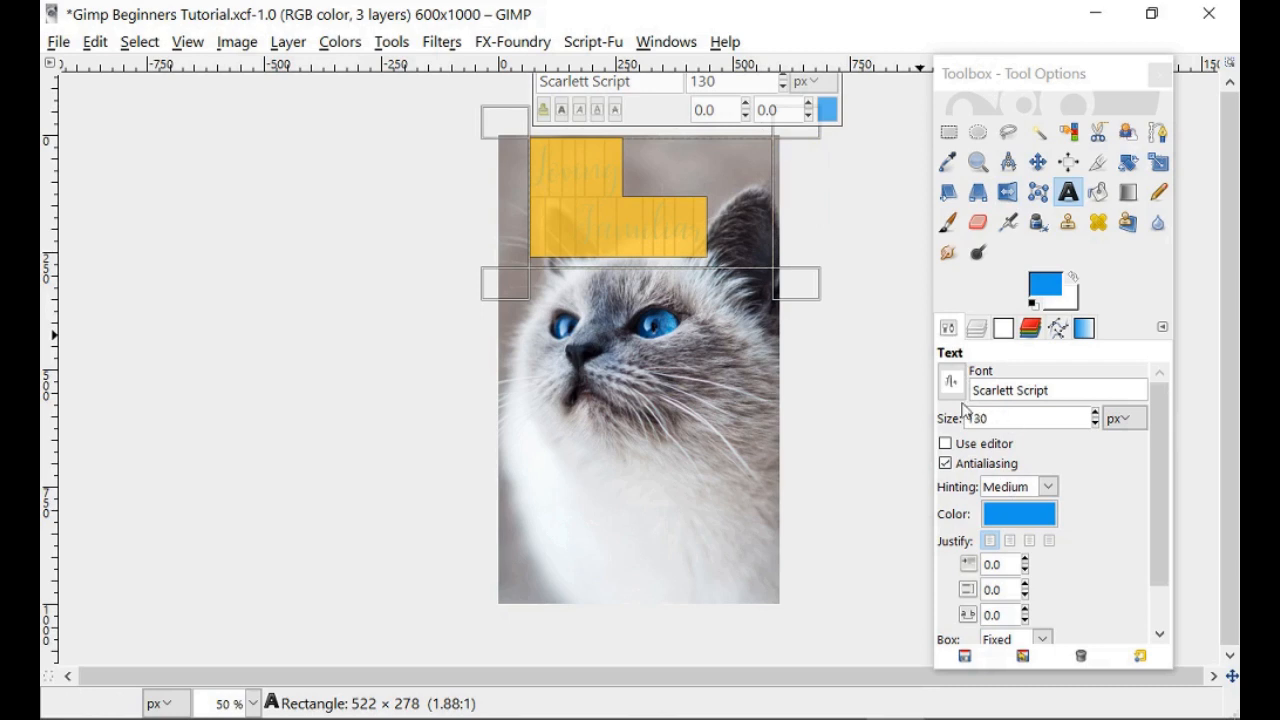
Reduce the title to 125 px and delete one more space before 'Familiar'.
left_click(784, 89)
left_click(784, 89)
left_click(784, 89)
left_click(784, 89)
left_click(784, 89)
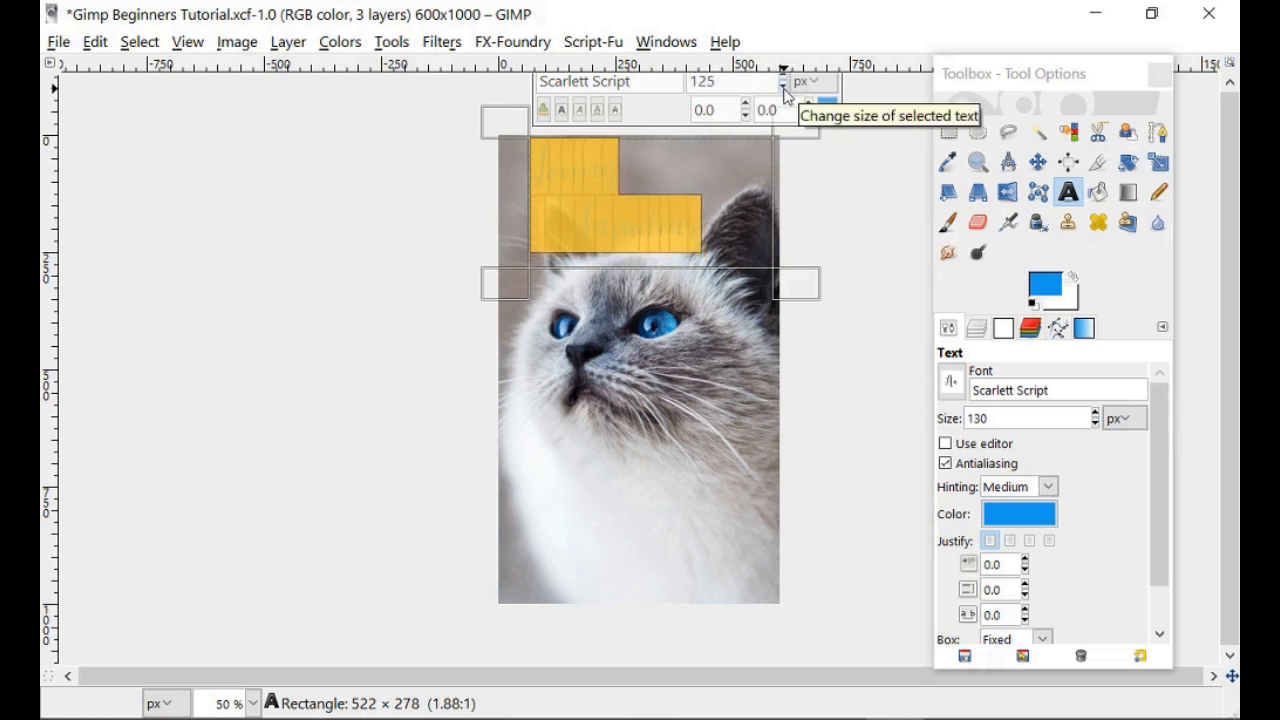
left_click(576, 224)
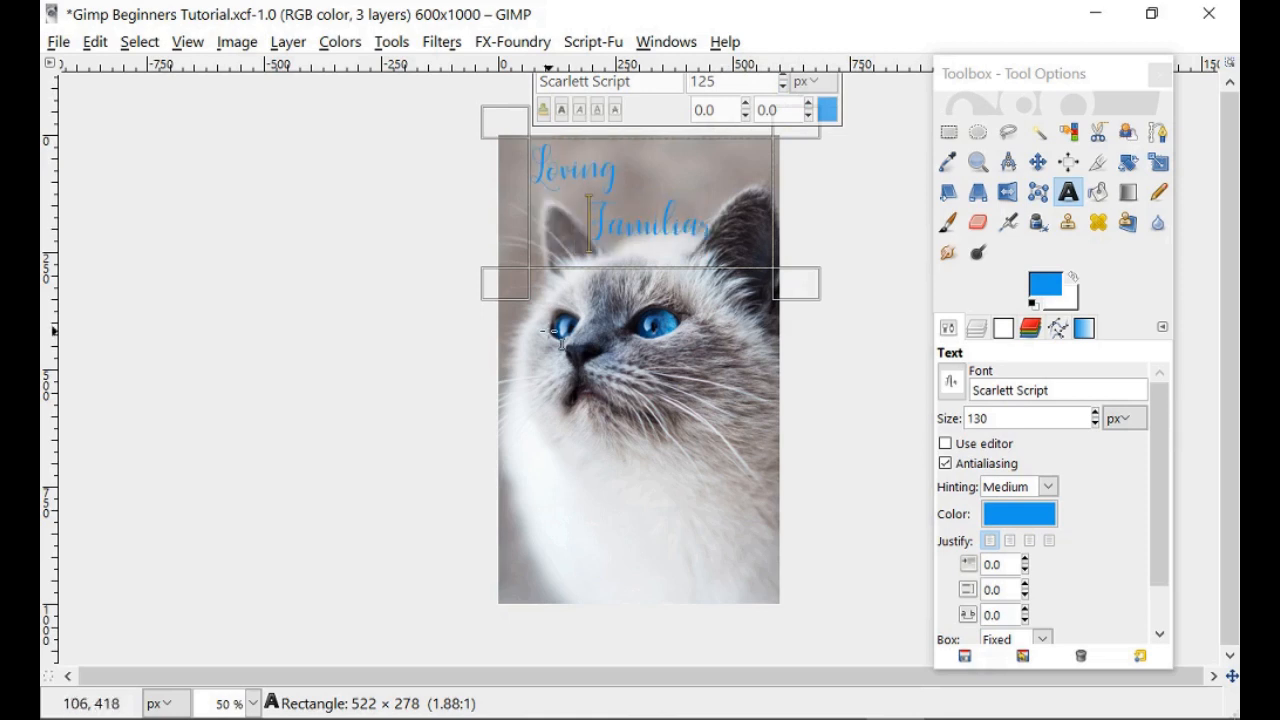
key("BackSpace")
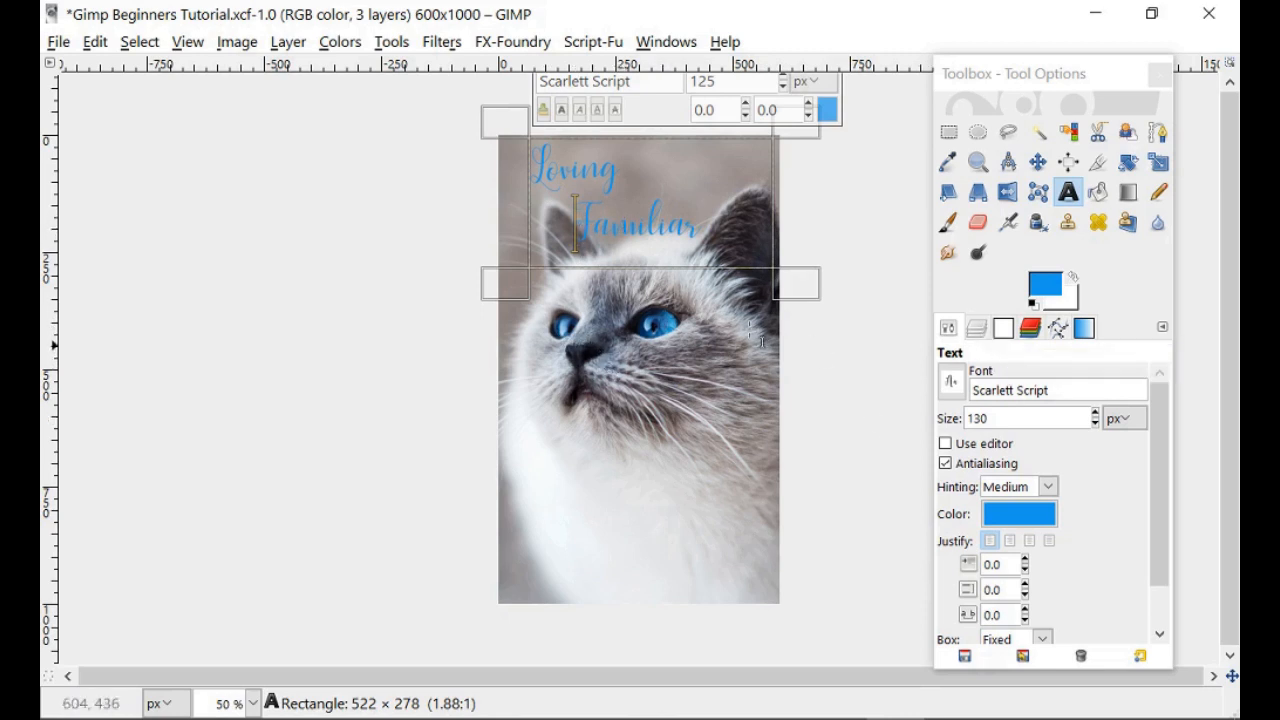
Move the cat photo layer a few pixels left and down behind the title.
left_click(977, 331)
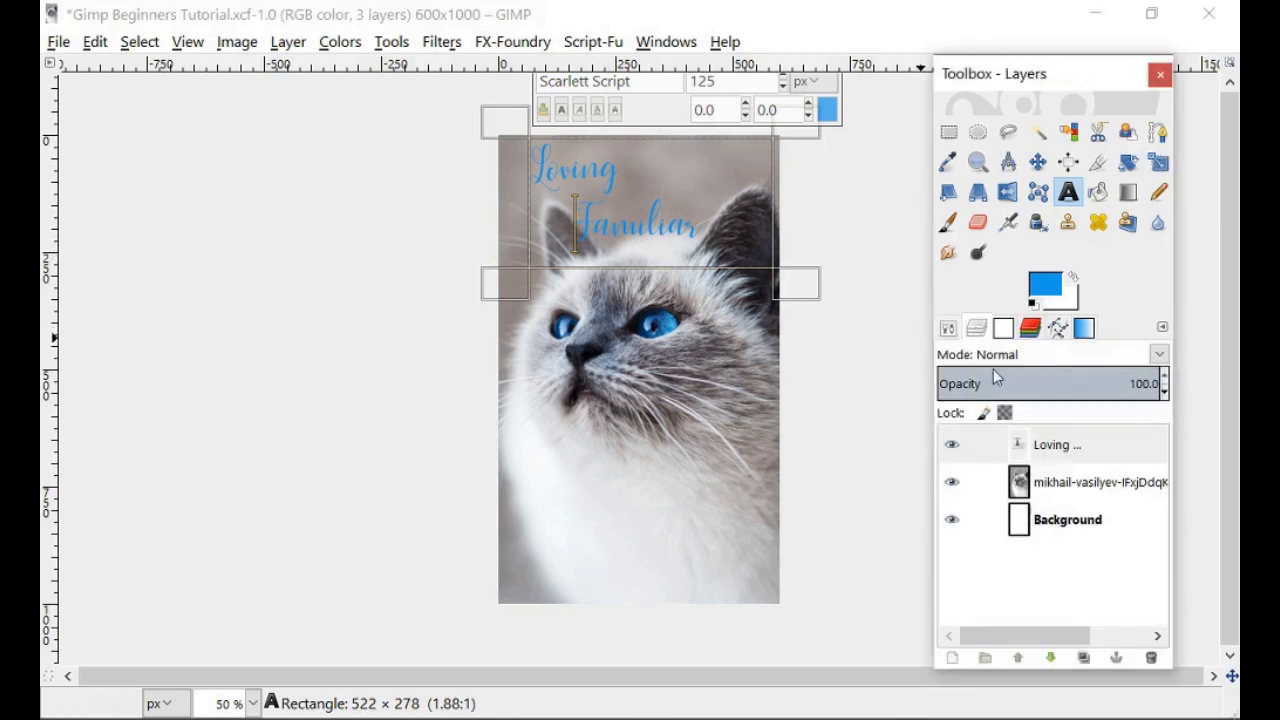
left_click(1030, 484)
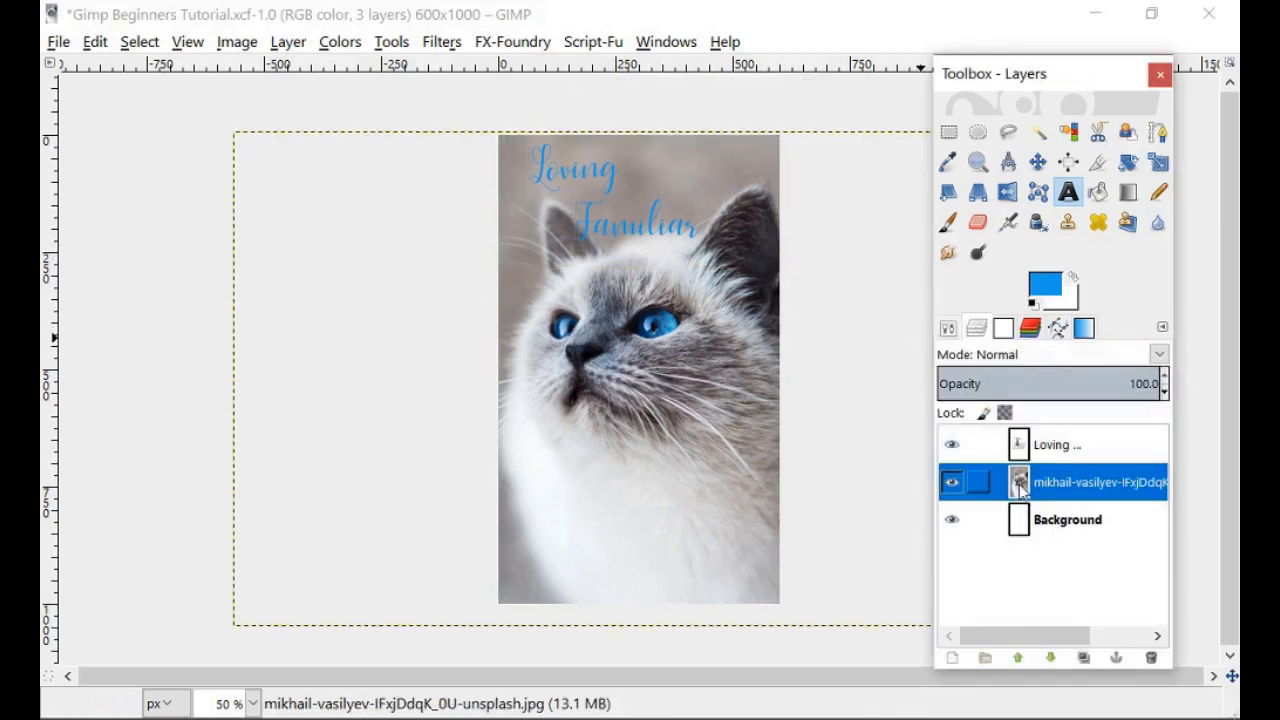
left_click(1039, 170)
left_click_drag(688, 400, 680, 407)
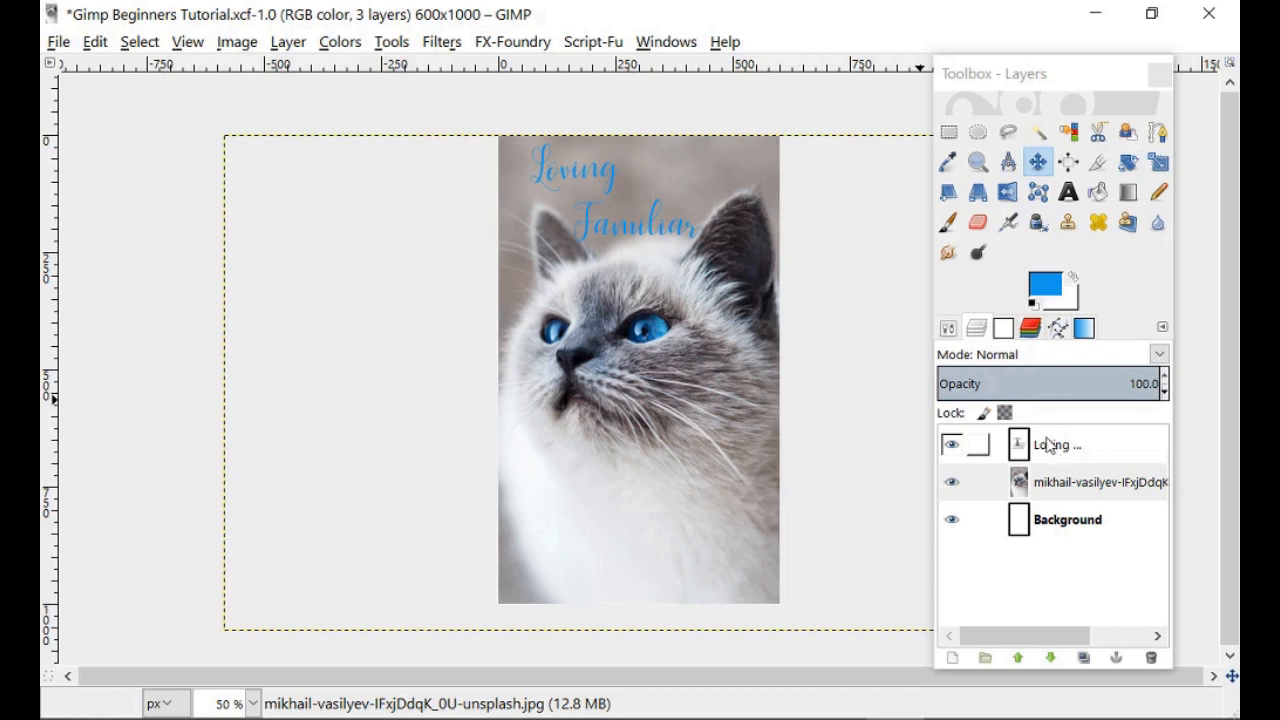
left_click(1066, 493)
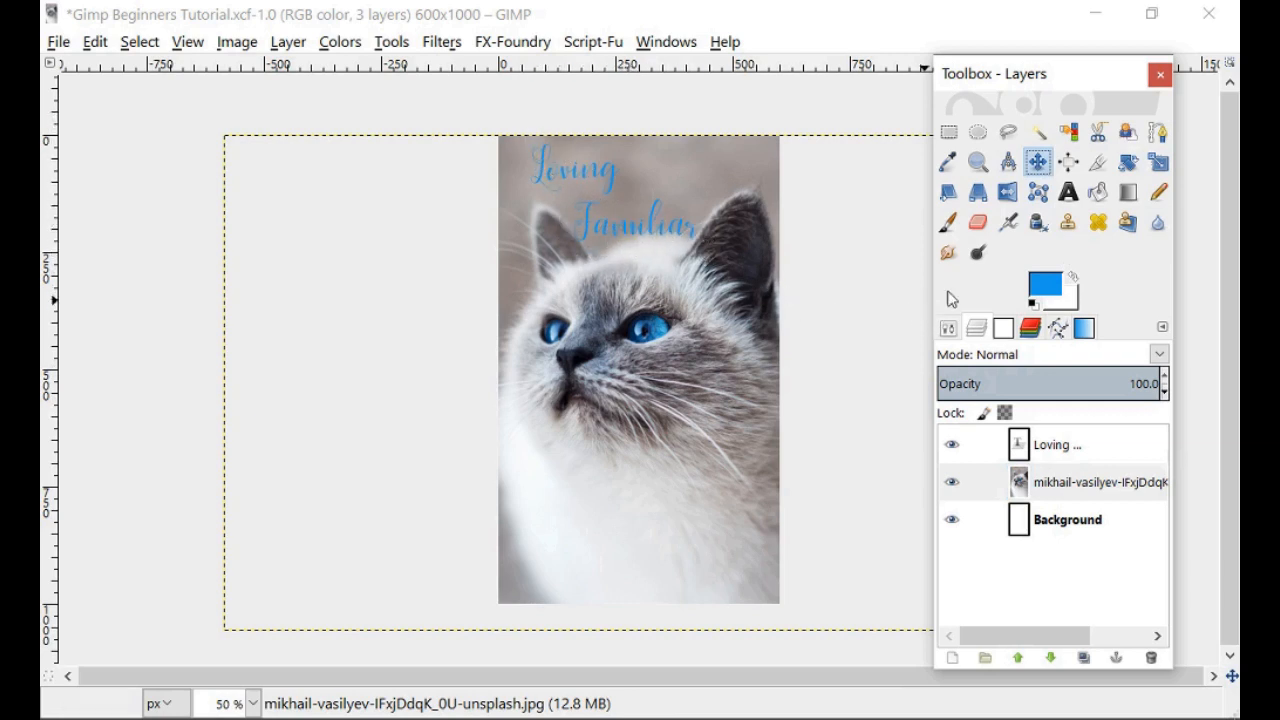
left_click(948, 328)
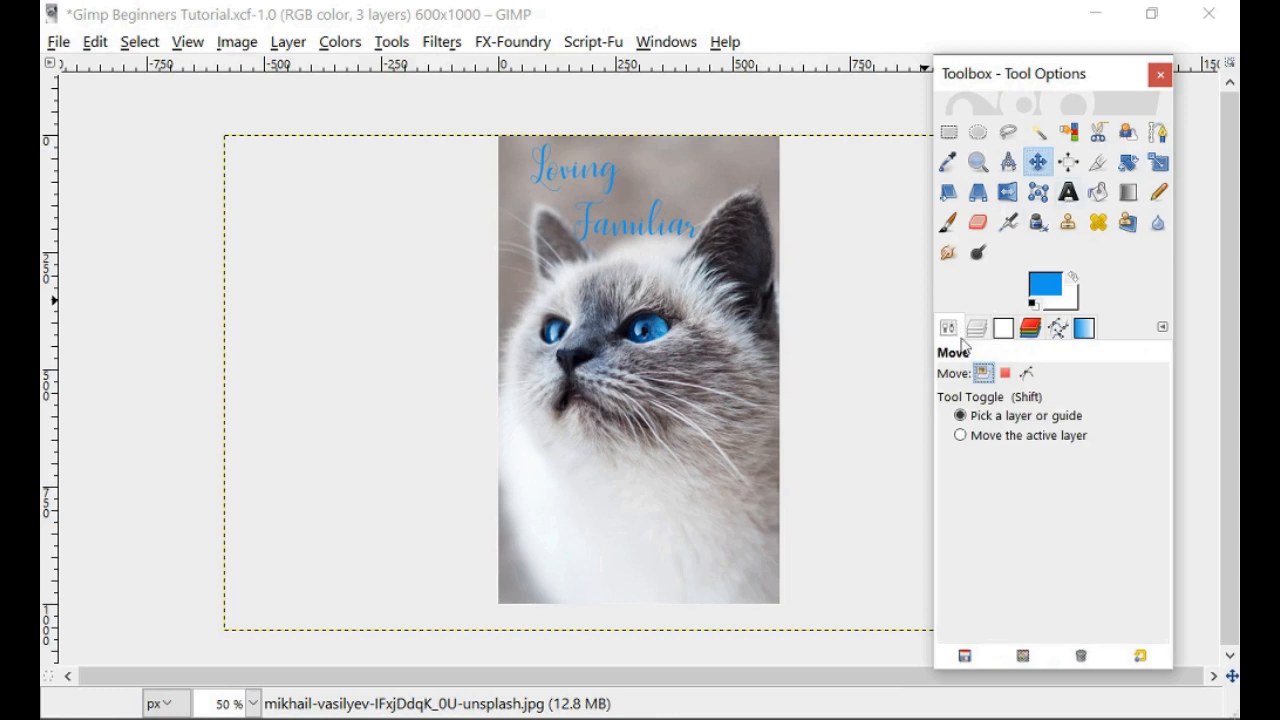
left_click(1068, 192)
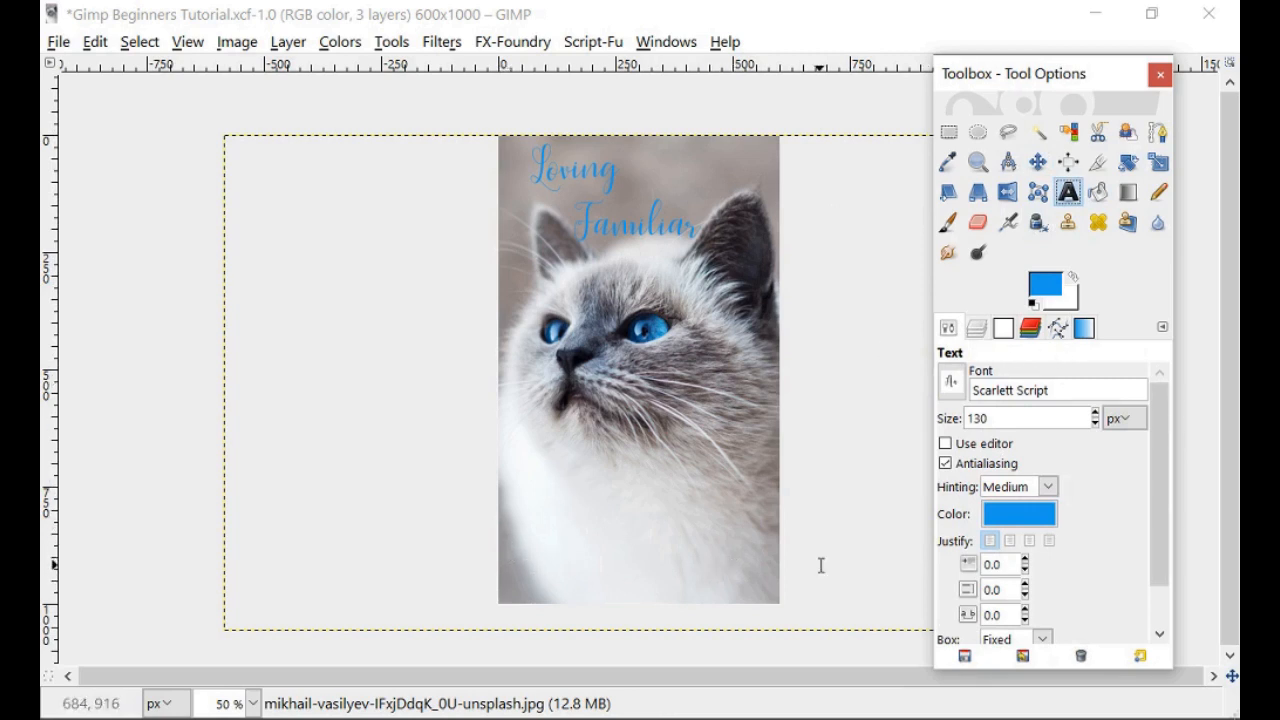
With the Text tool active, set the text size to 125 px.
left_click(1069, 192)
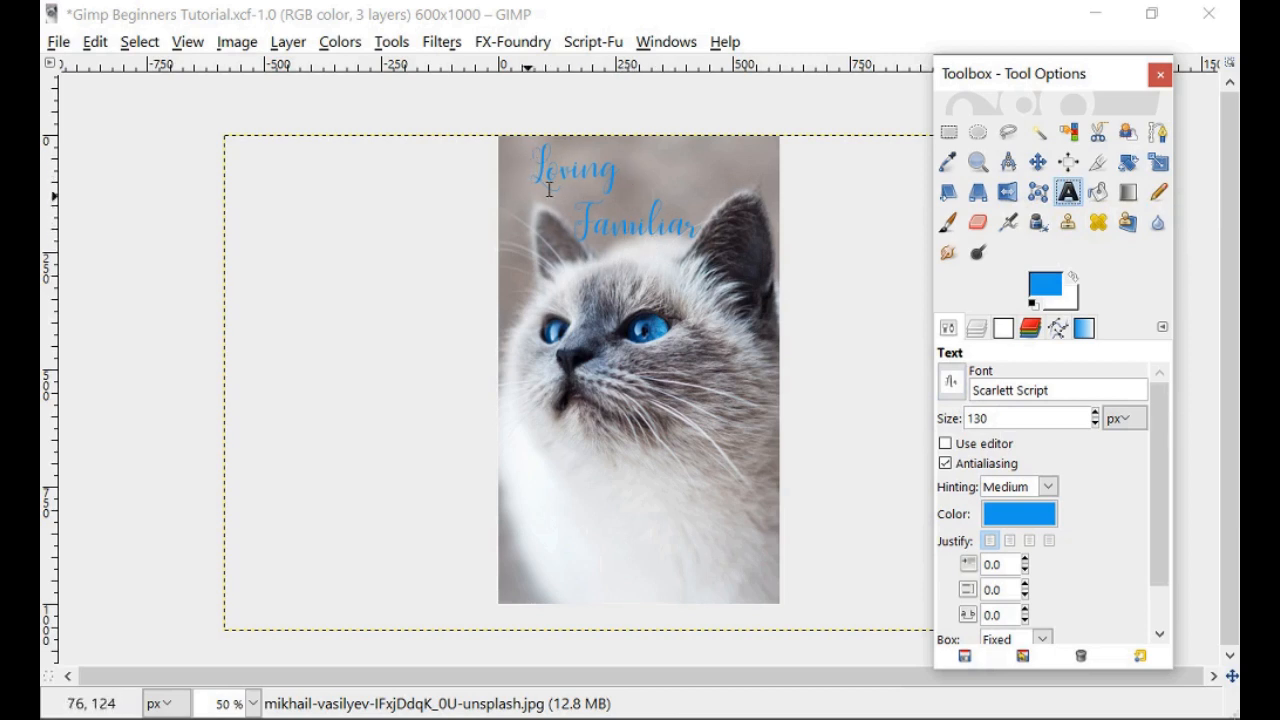
double_click(997, 418)
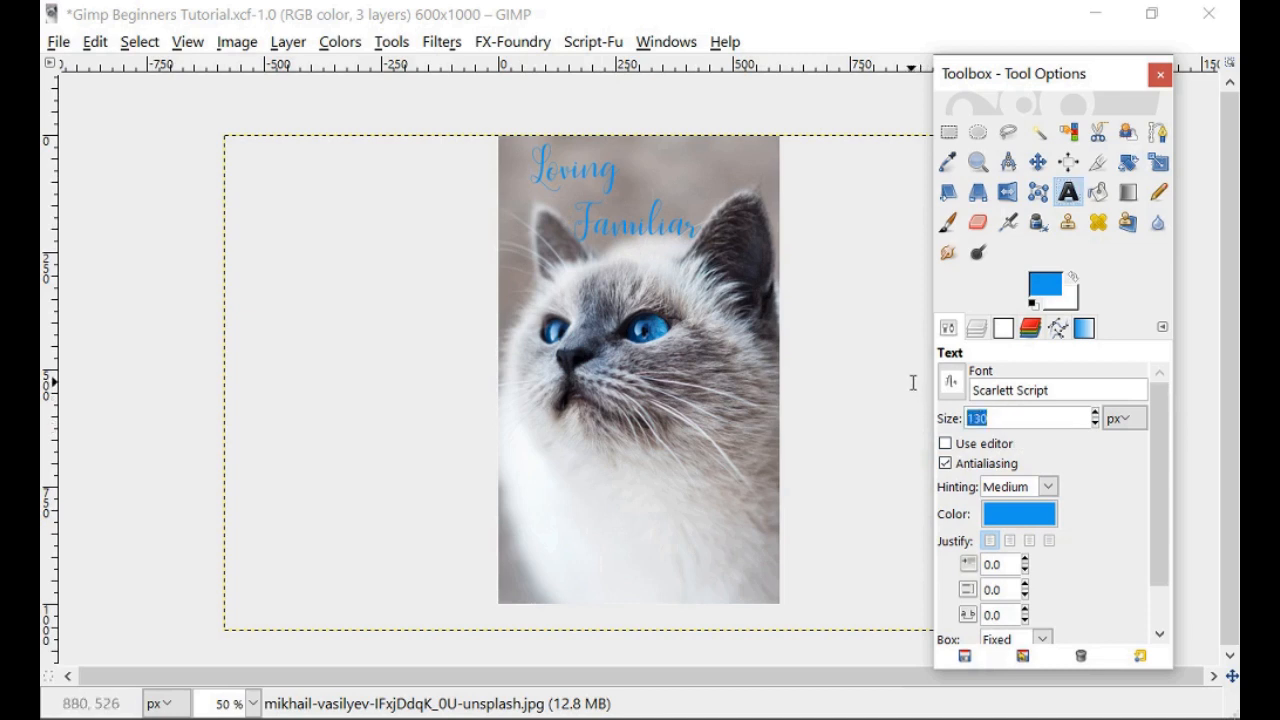
type("125")
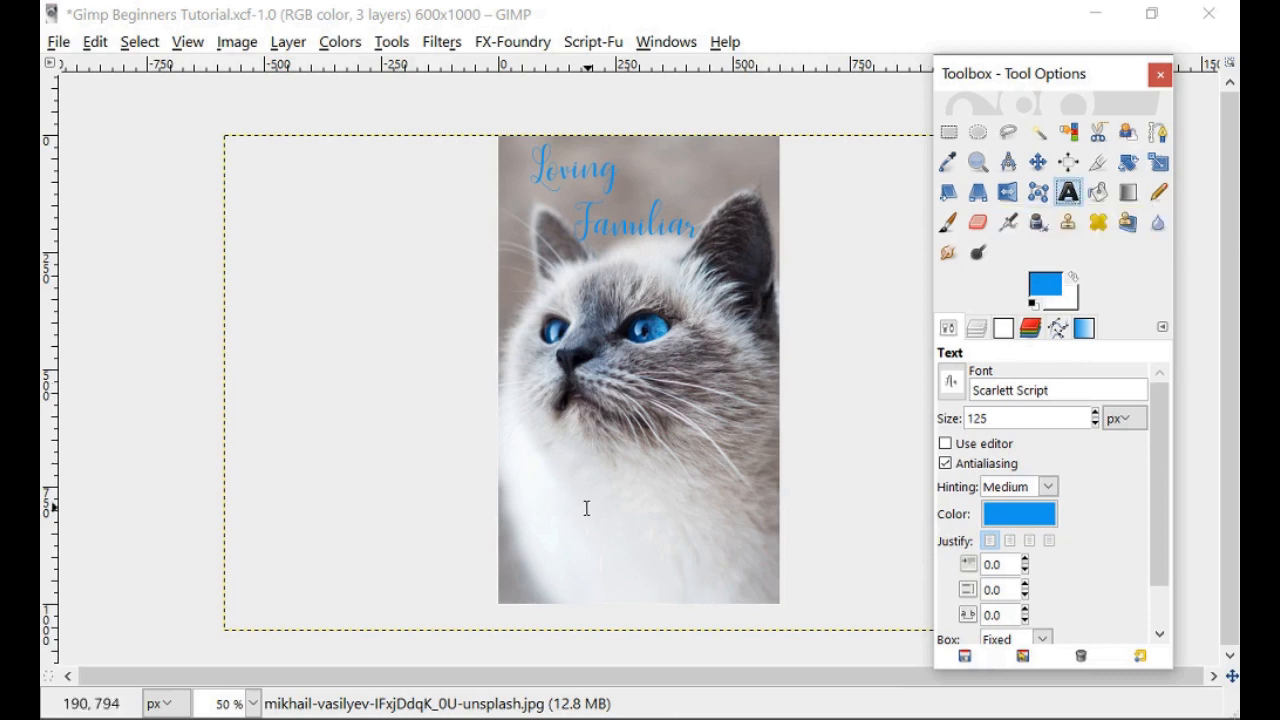
Type the author's name in a new text box along the bottom of the cover and resize the box.
left_click_drag(512, 529, 772, 600)
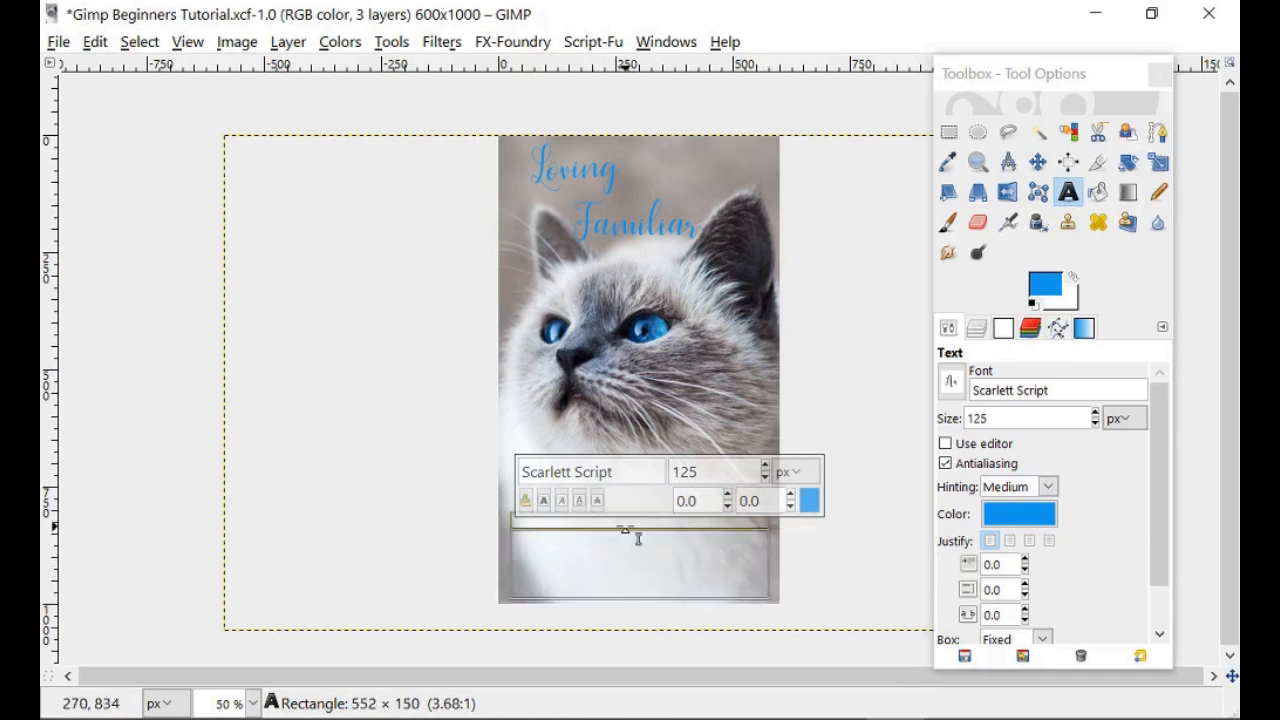
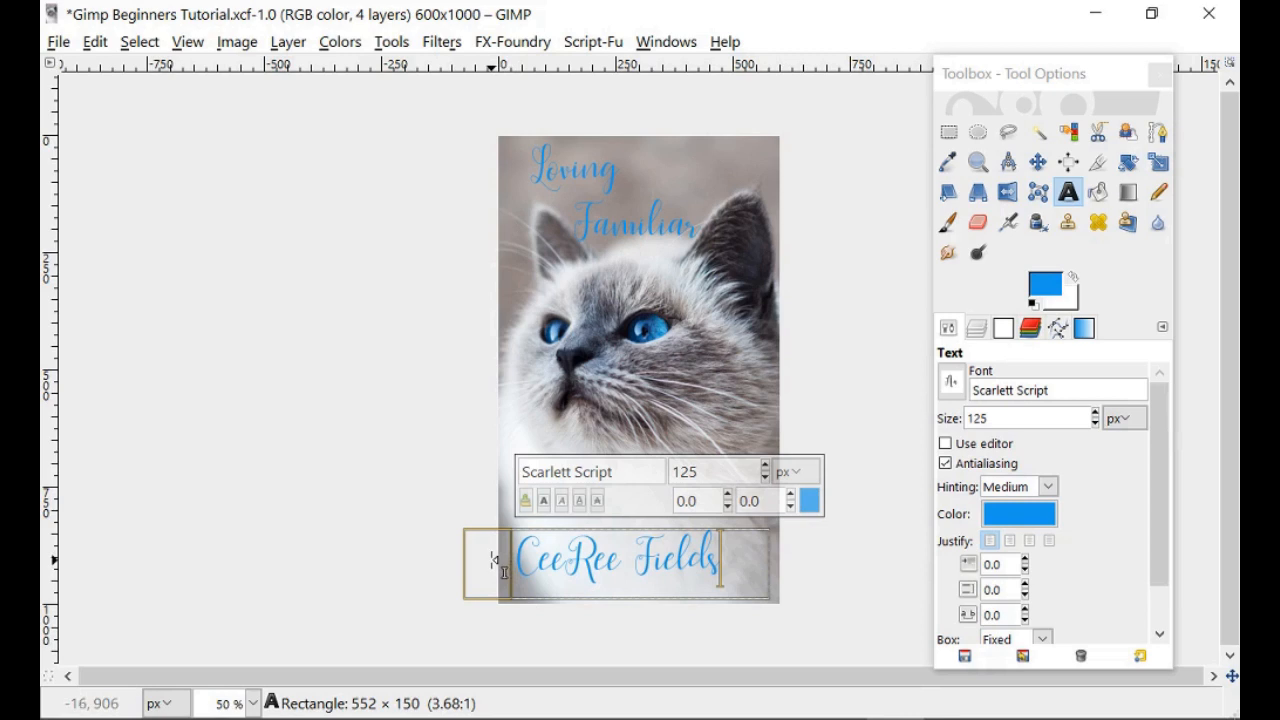
left_click_drag(493, 560, 587, 563)
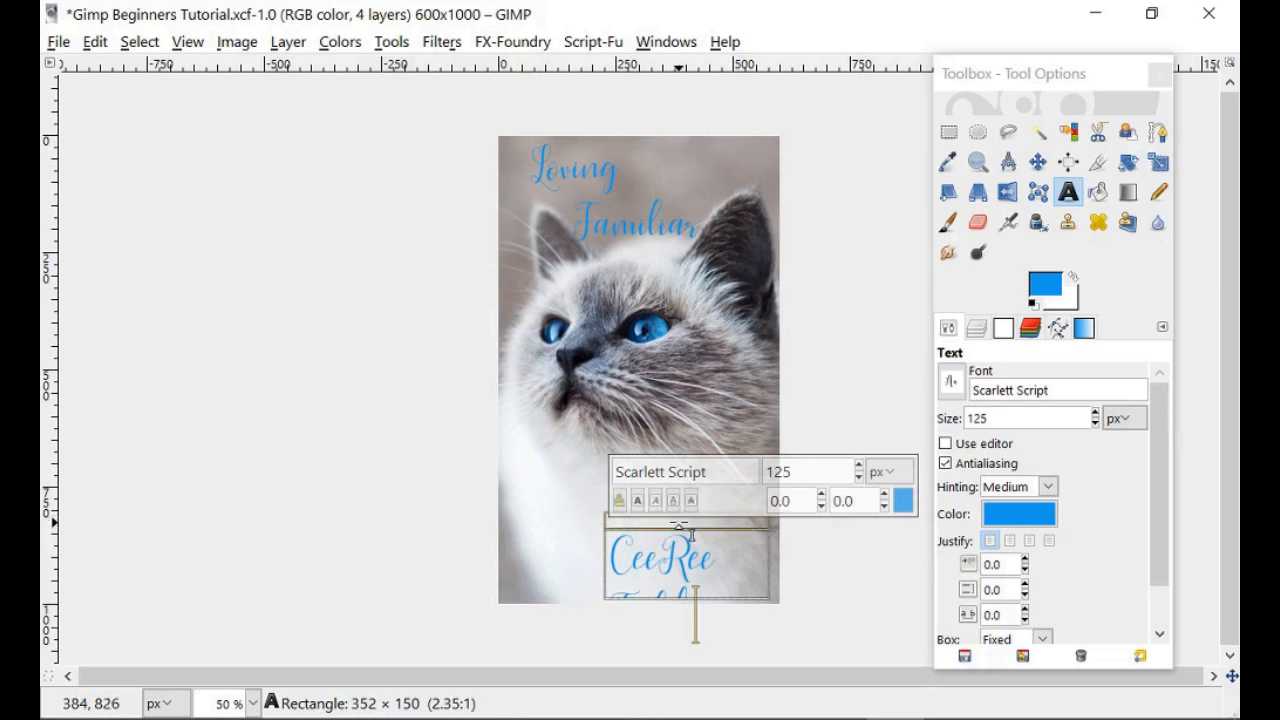
left_click_drag(692, 533, 699, 508)
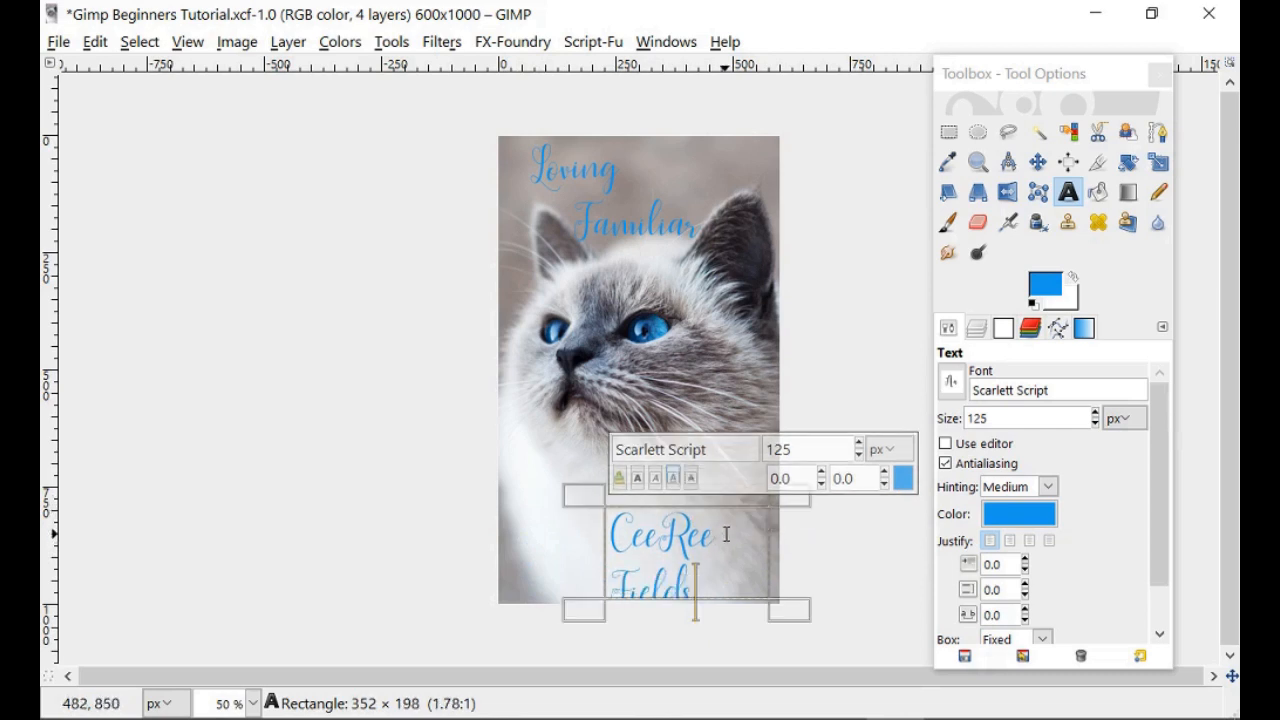
Split the author's name onto two lines, extend the box upward, and select the cat photo layer.
left_click(740, 545)
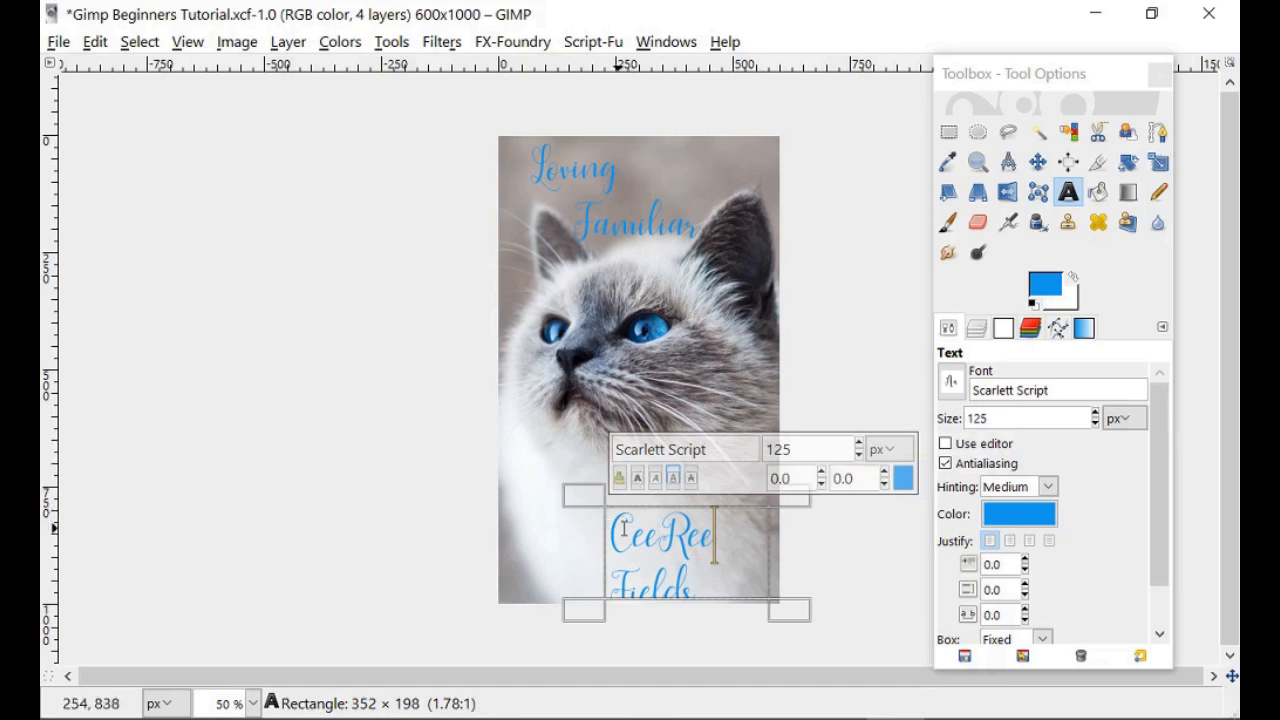
key("Return")
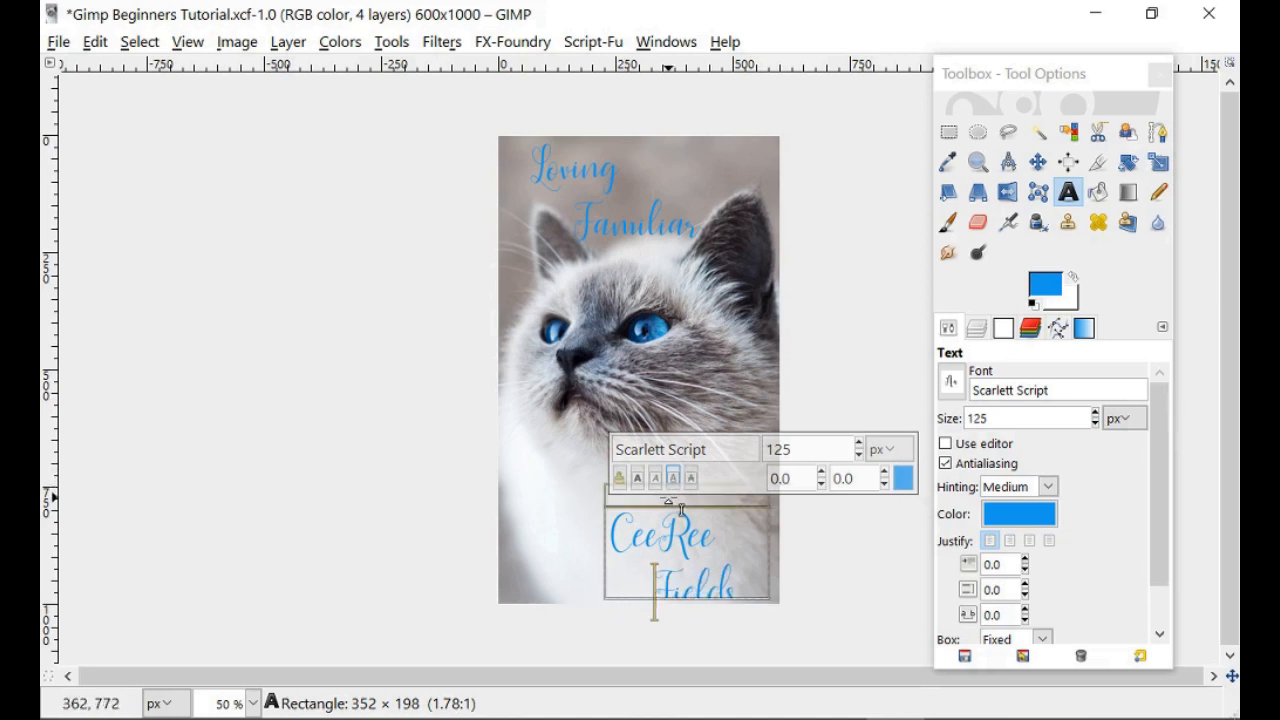
left_click_drag(668, 496, 668, 486)
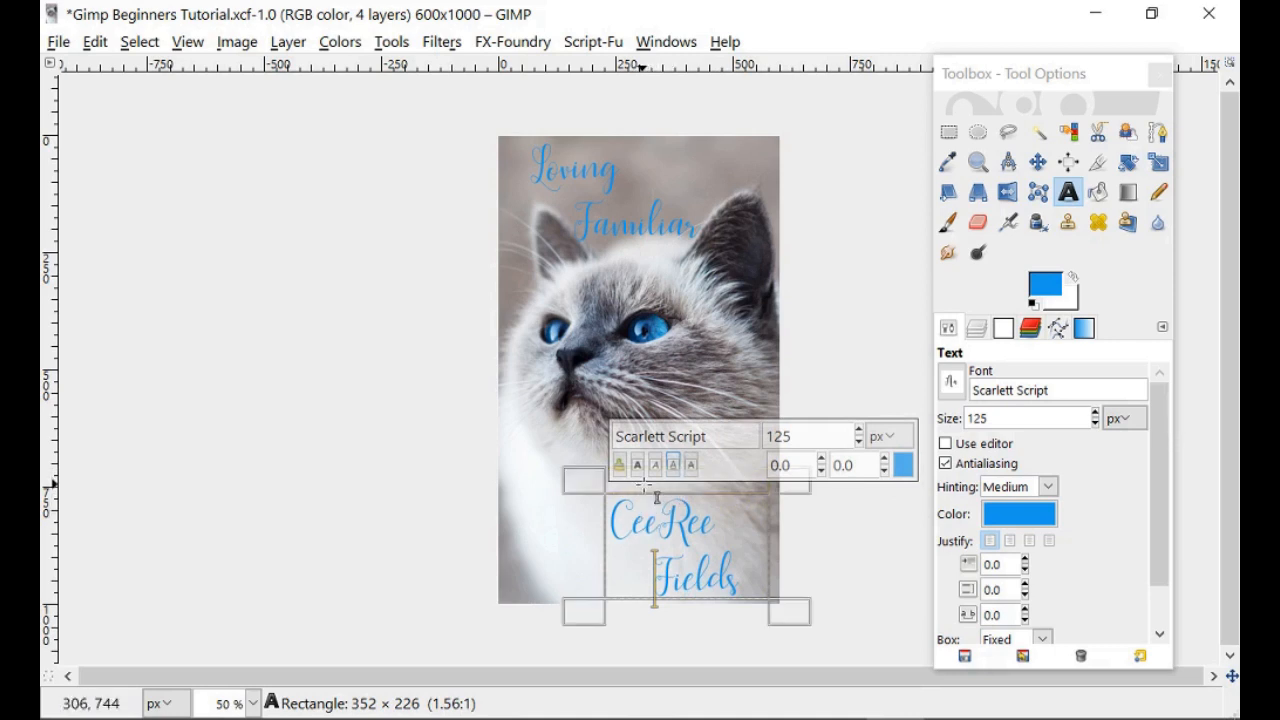
left_click_drag(691, 501, 680, 493)
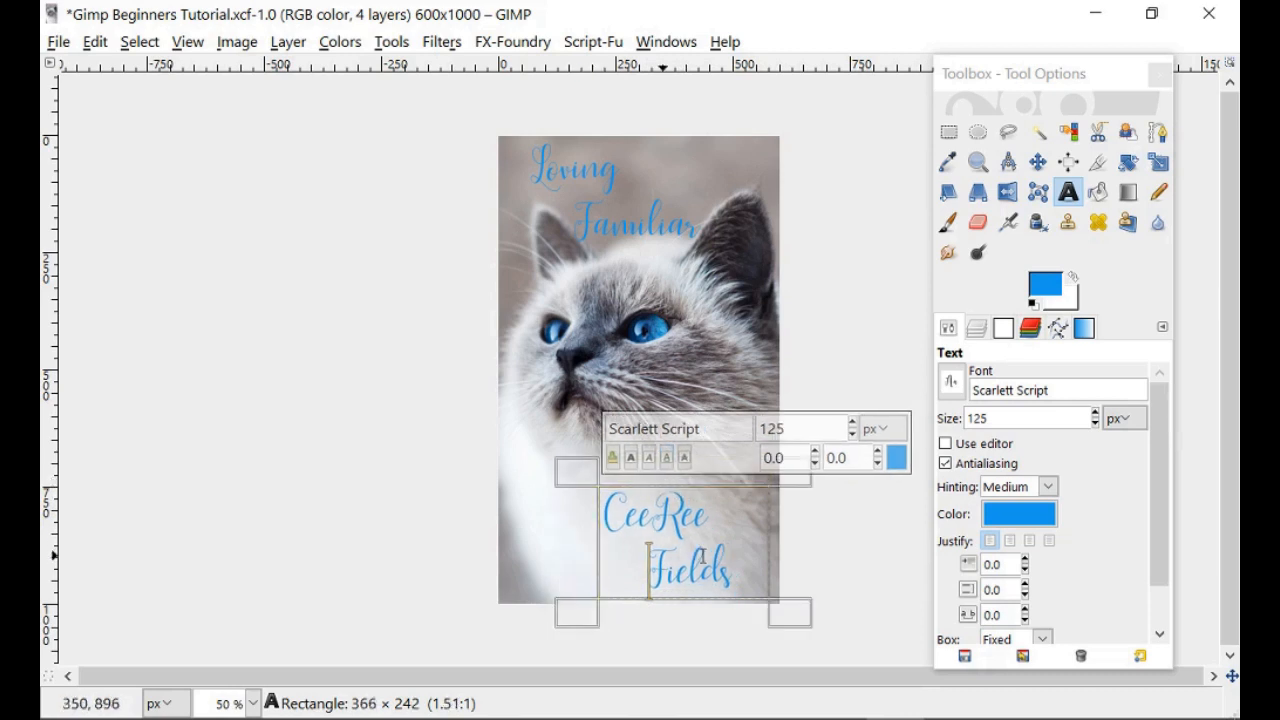
left_click(976, 328)
left_click(1052, 521)
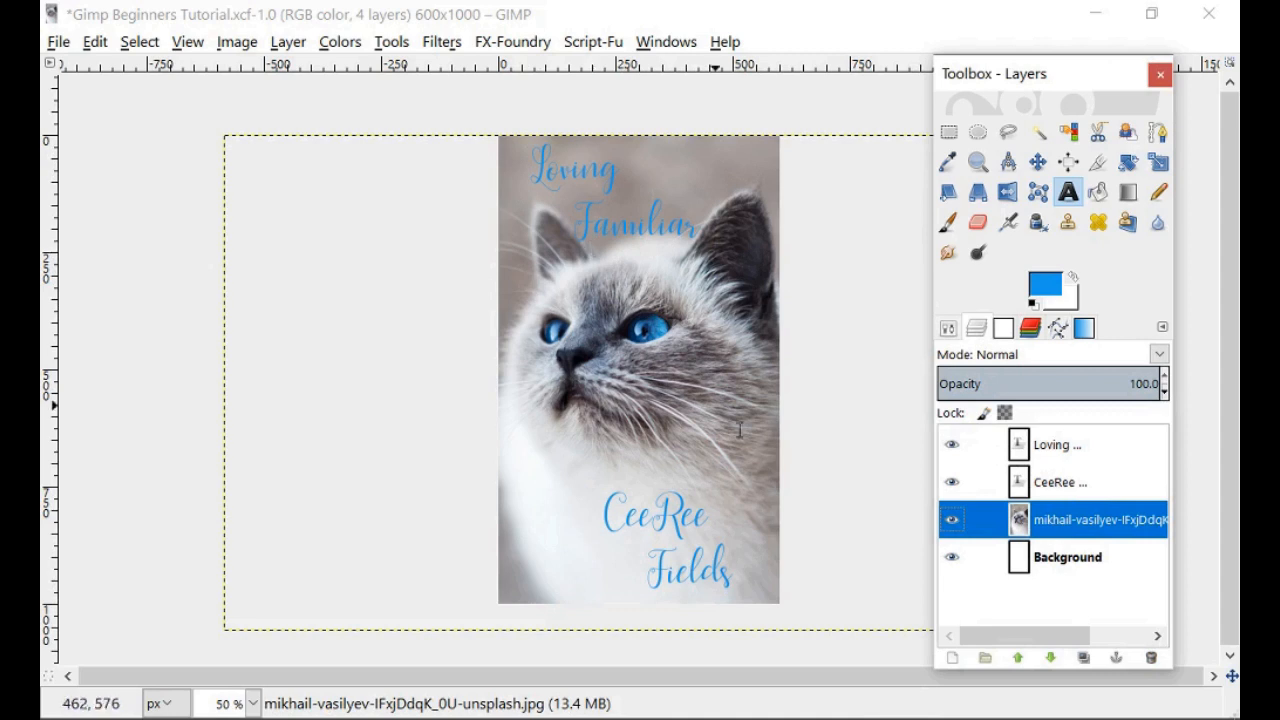
Make the Loving title layer active and click into the title text with the Text tool.
left_click(1050, 452)
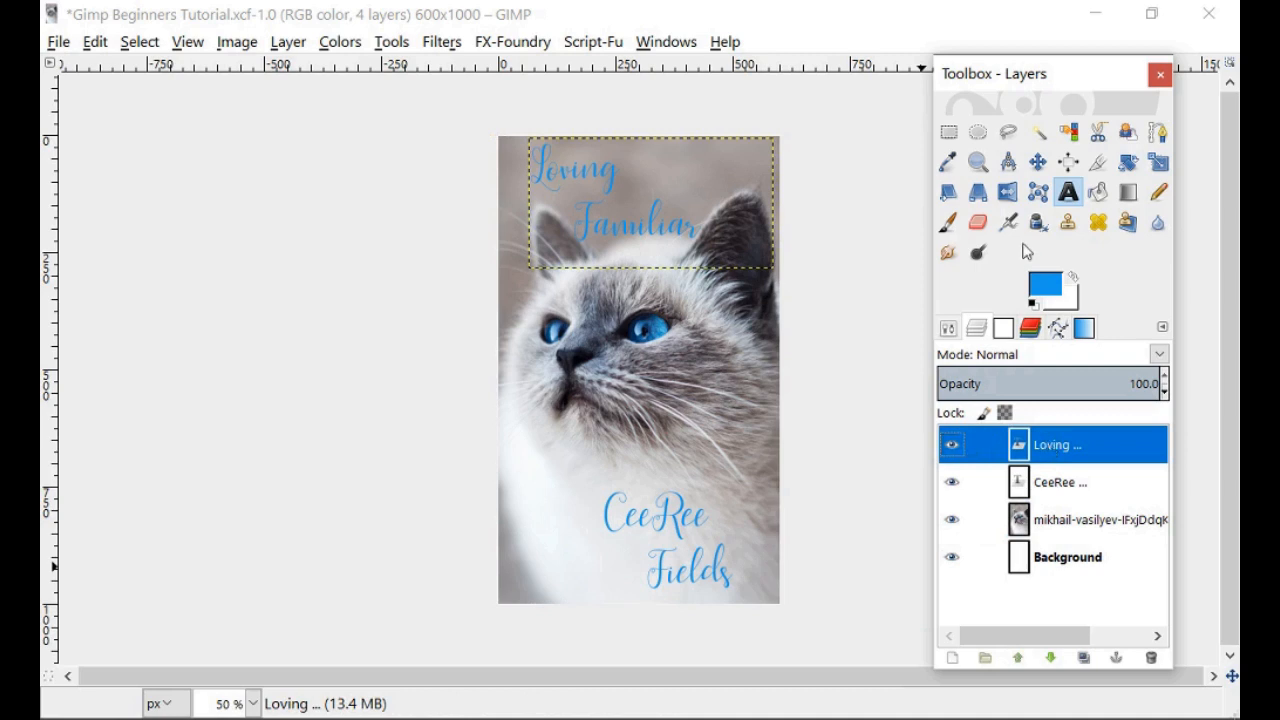
left_click(1070, 198)
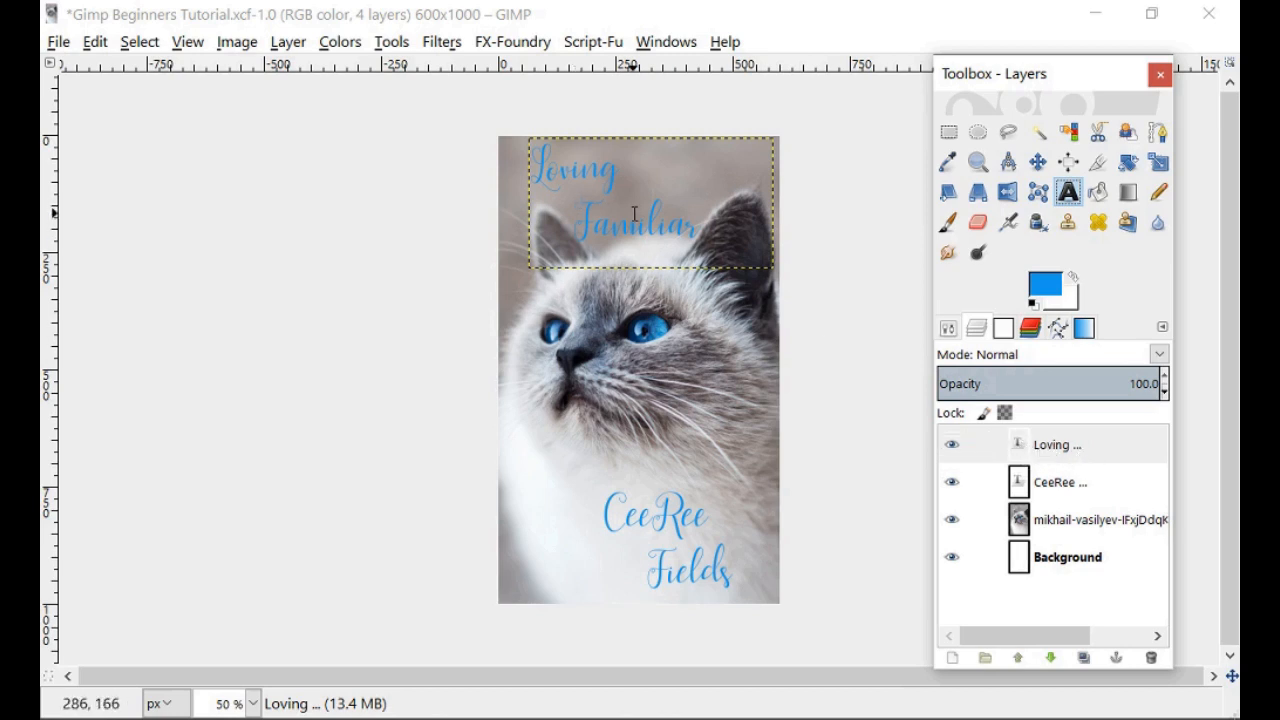
left_click(1021, 487)
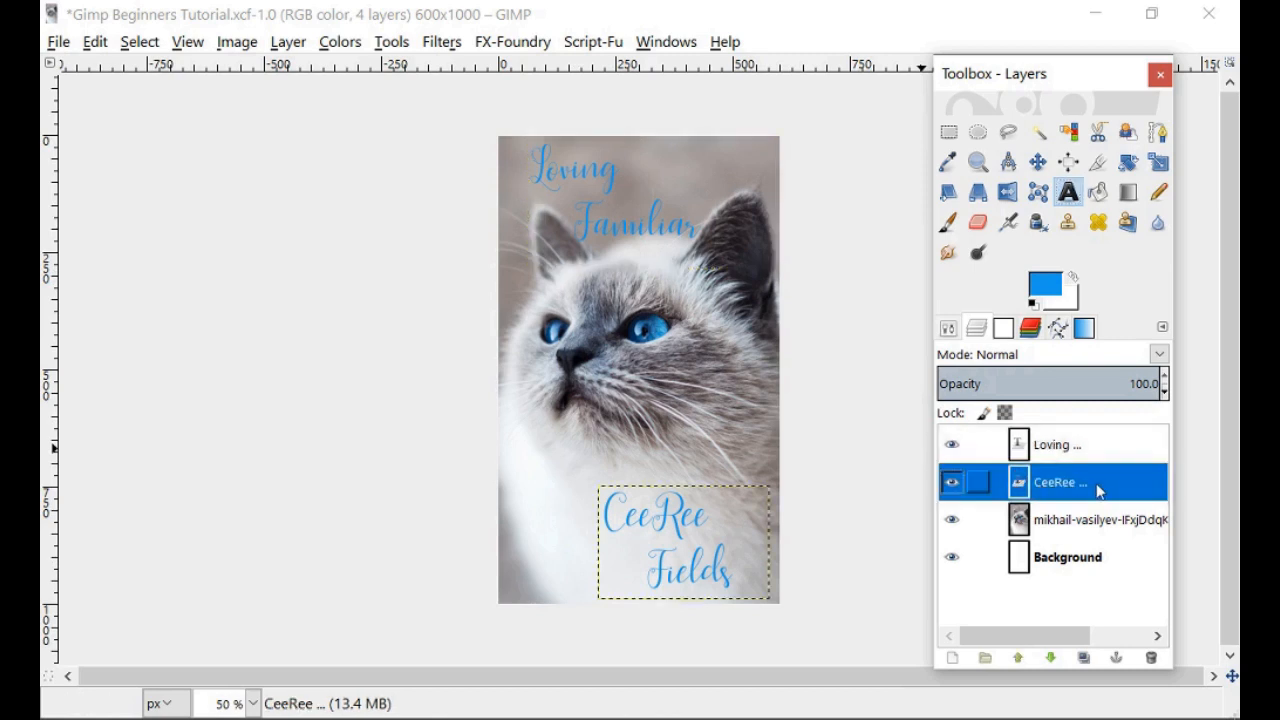
left_click(1040, 450)
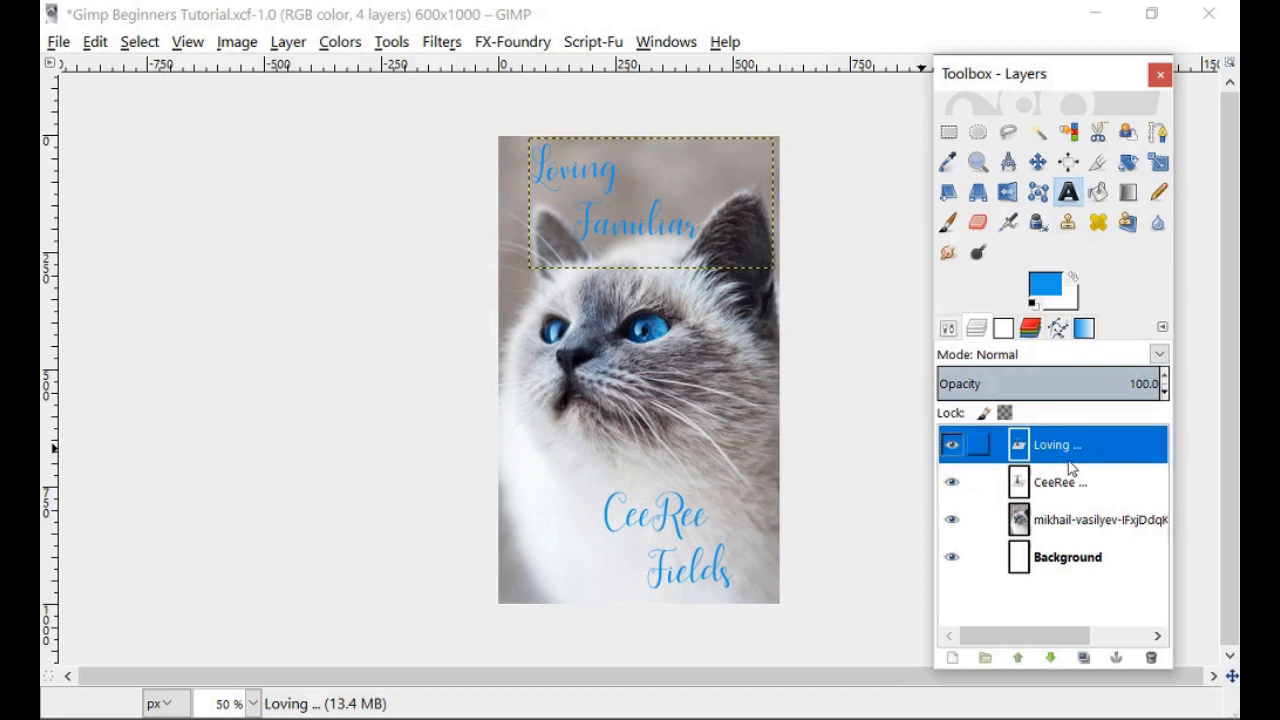
left_click(1069, 193)
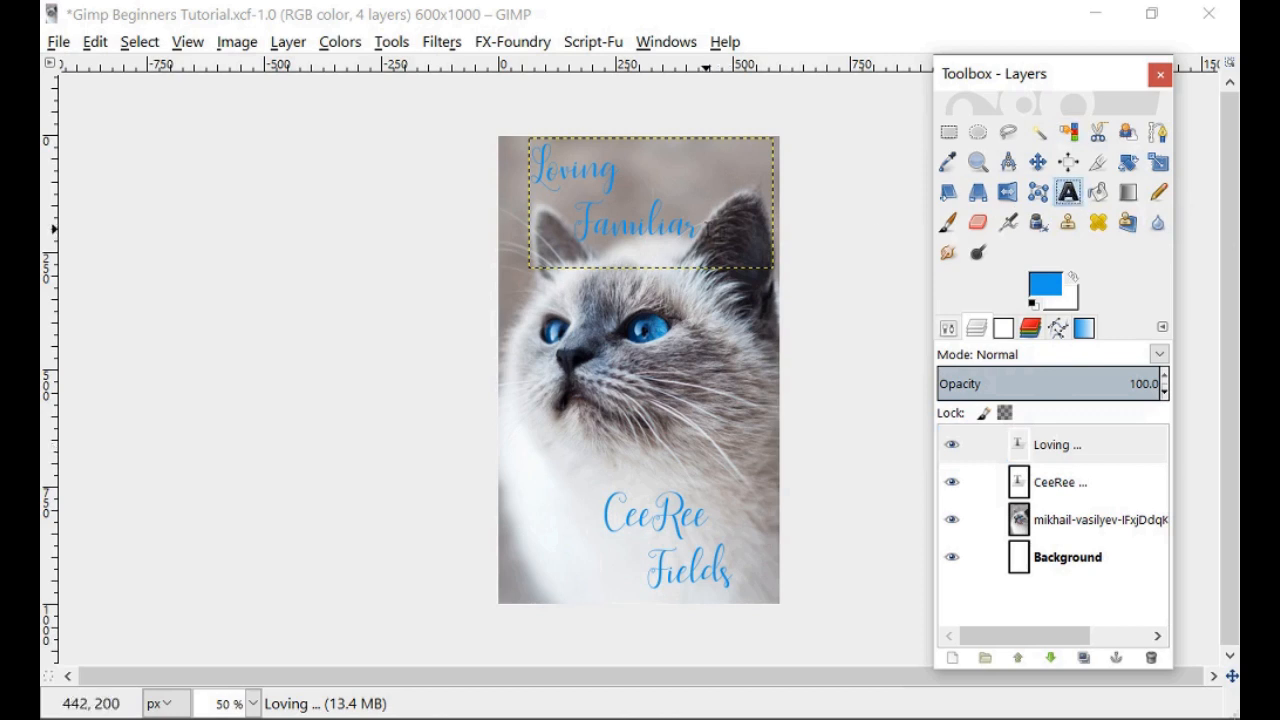
left_click(704, 230)
Select both title lines and recolour them to a saturated pink (ff67cb).
left_click_drag(638, 220, 516, 163)
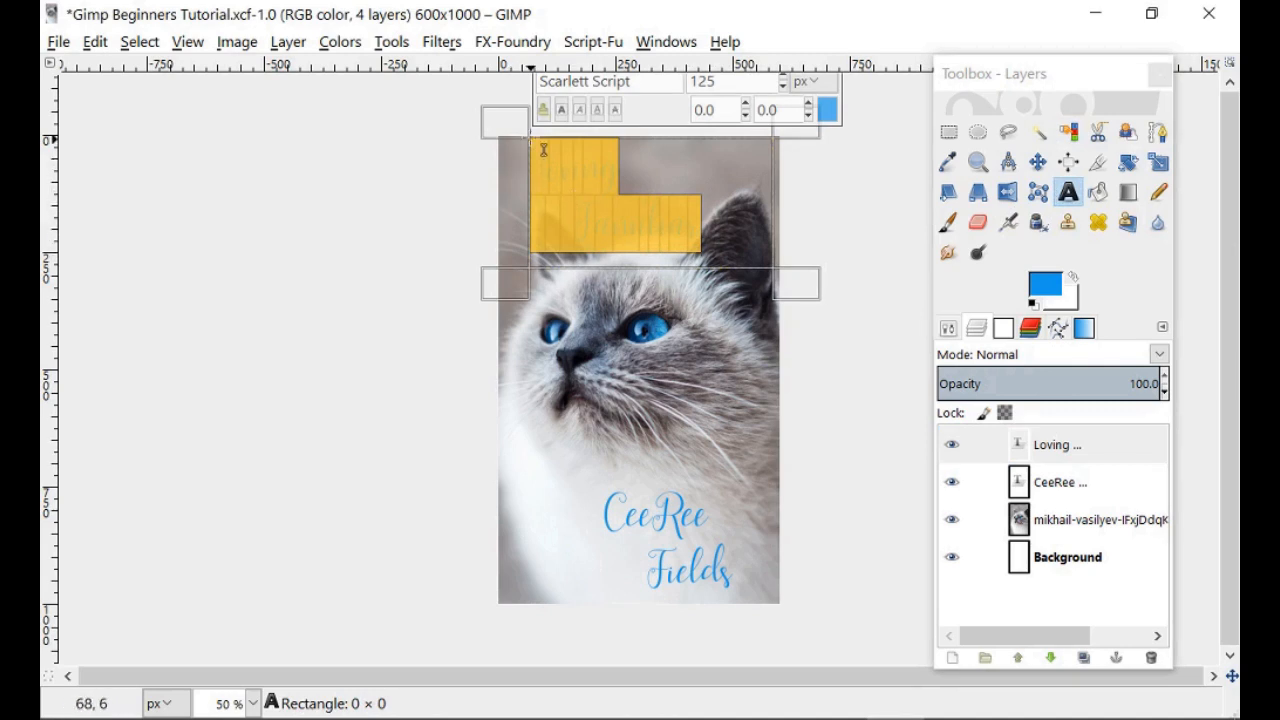
left_click(828, 112)
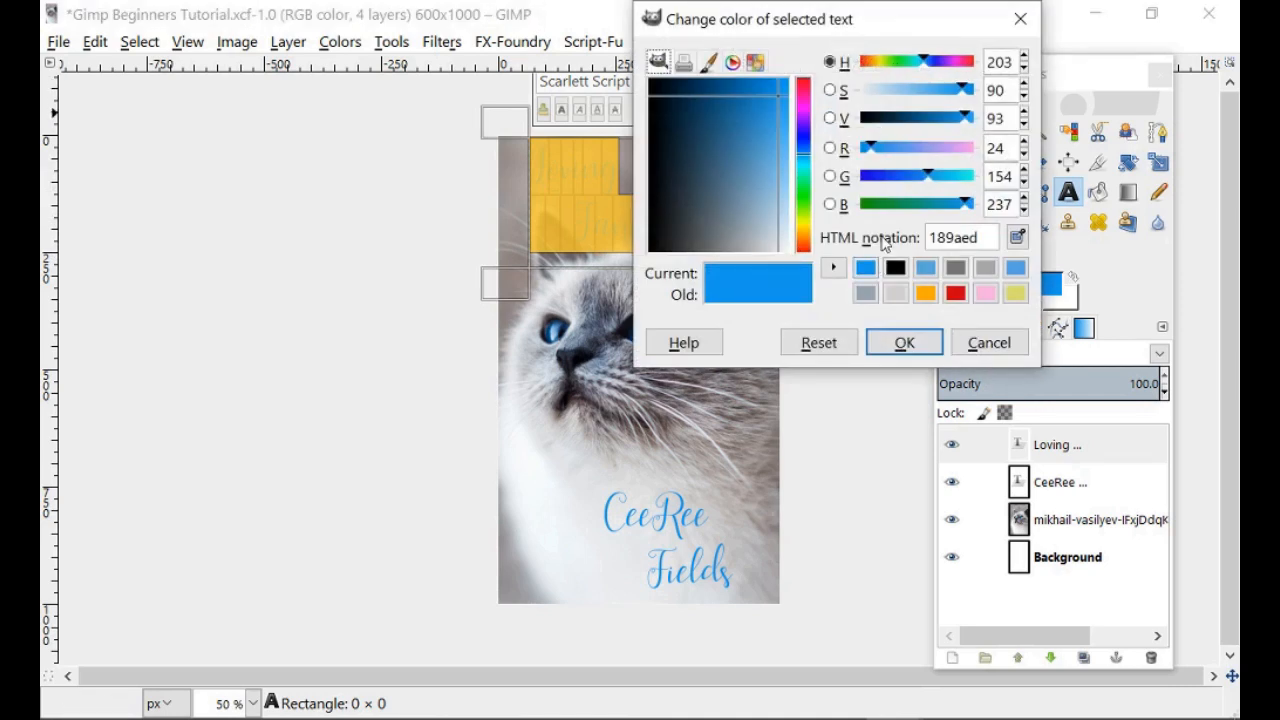
left_click(987, 293)
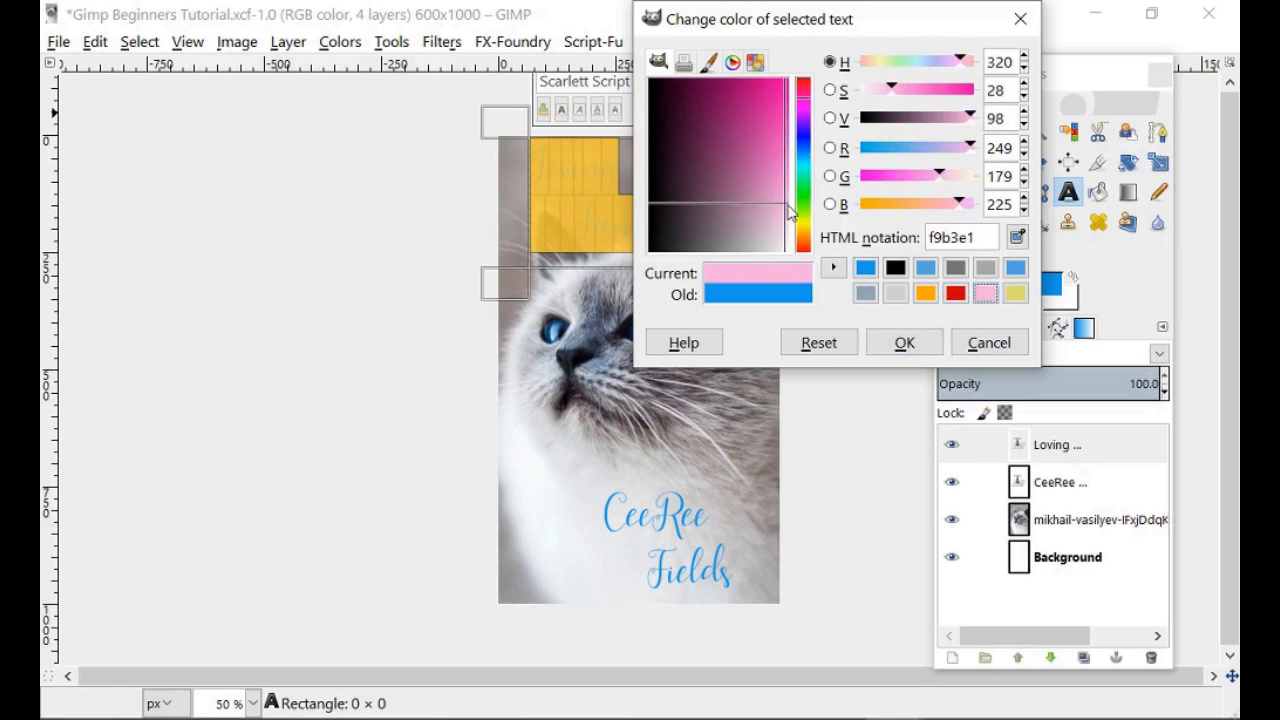
left_click_drag(790, 210, 796, 149)
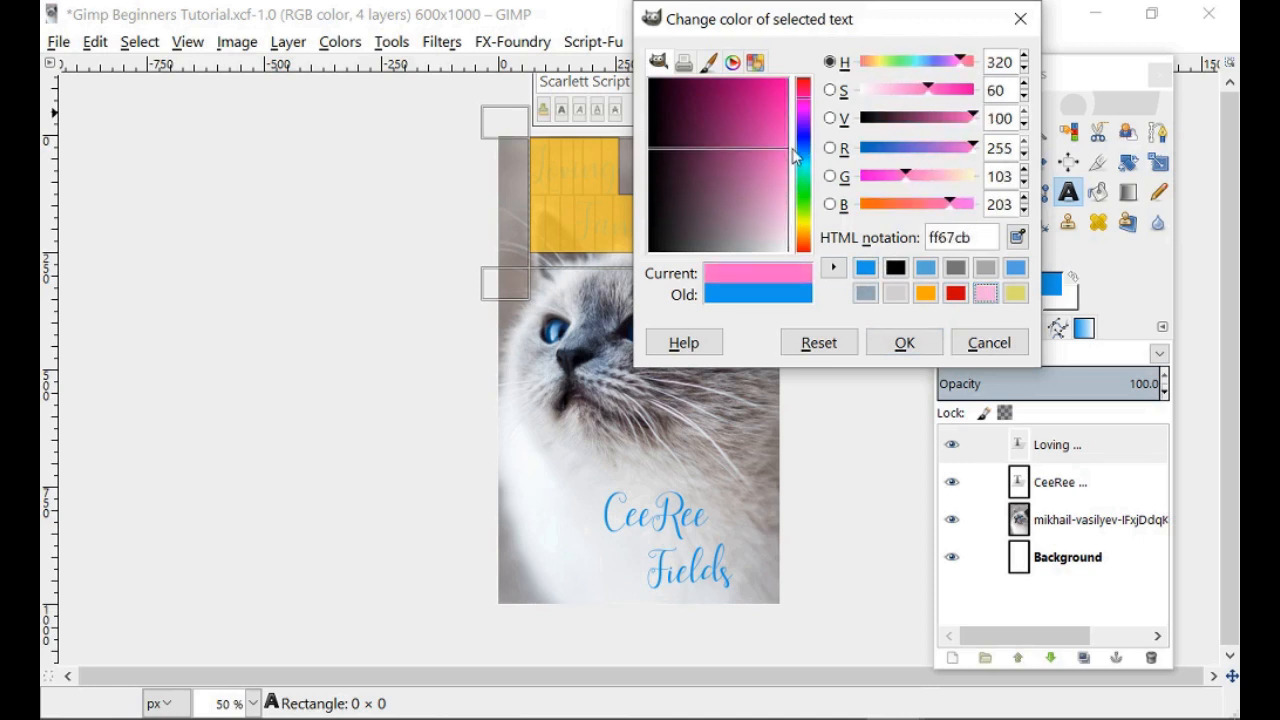
left_click(901, 346)
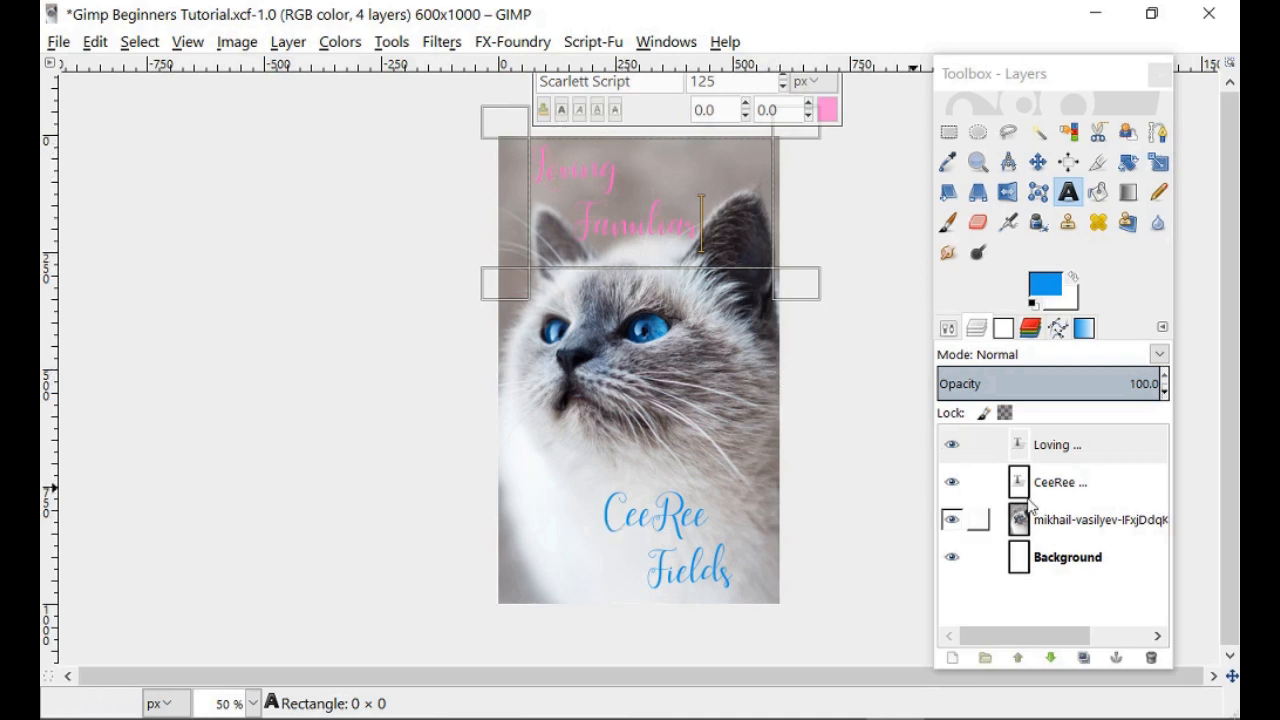
left_click(1050, 485)
Recolour the author's name pink, then restore it to blue 189aed.
left_click_drag(750, 598, 586, 495)
left_click(896, 457)
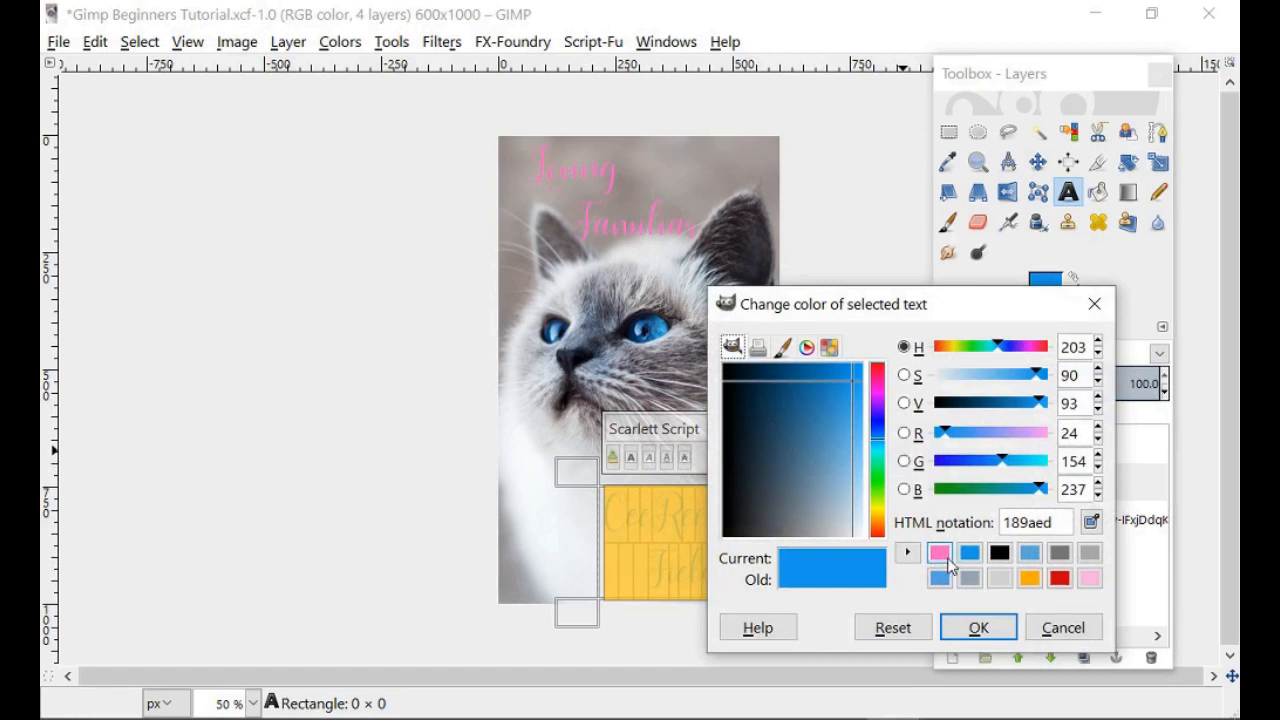
left_click(936, 554)
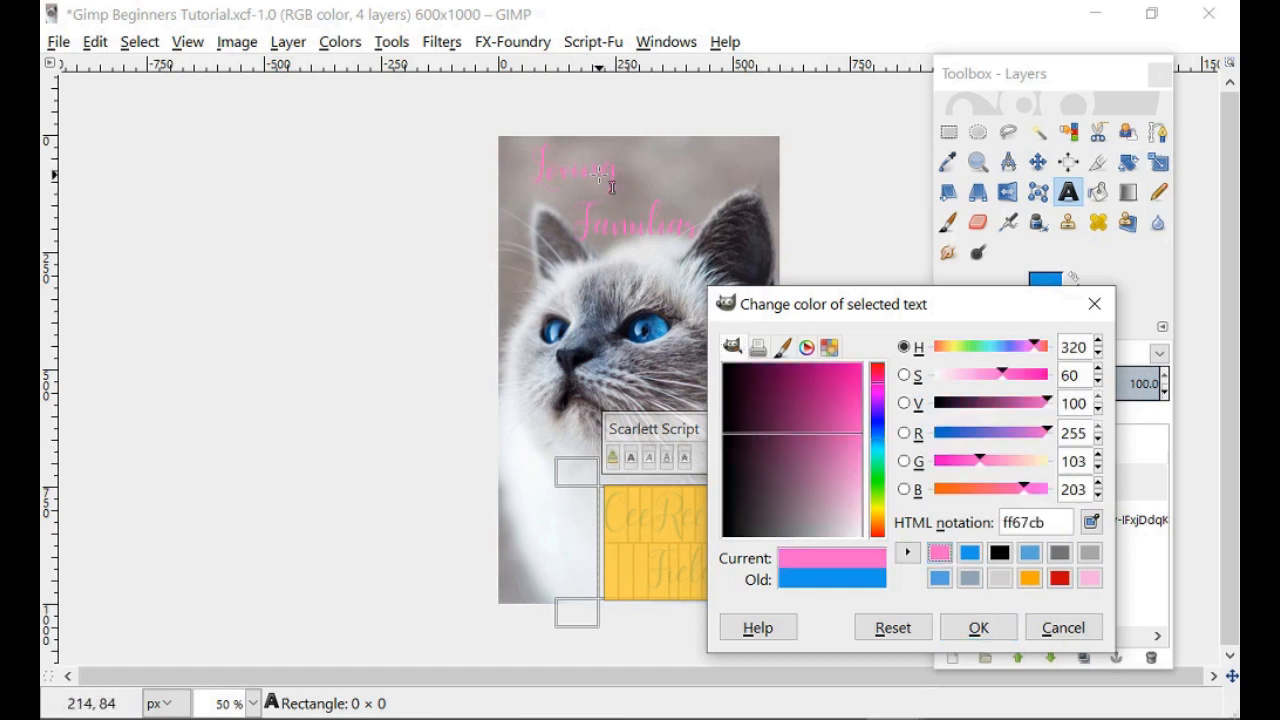
left_click(978, 628)
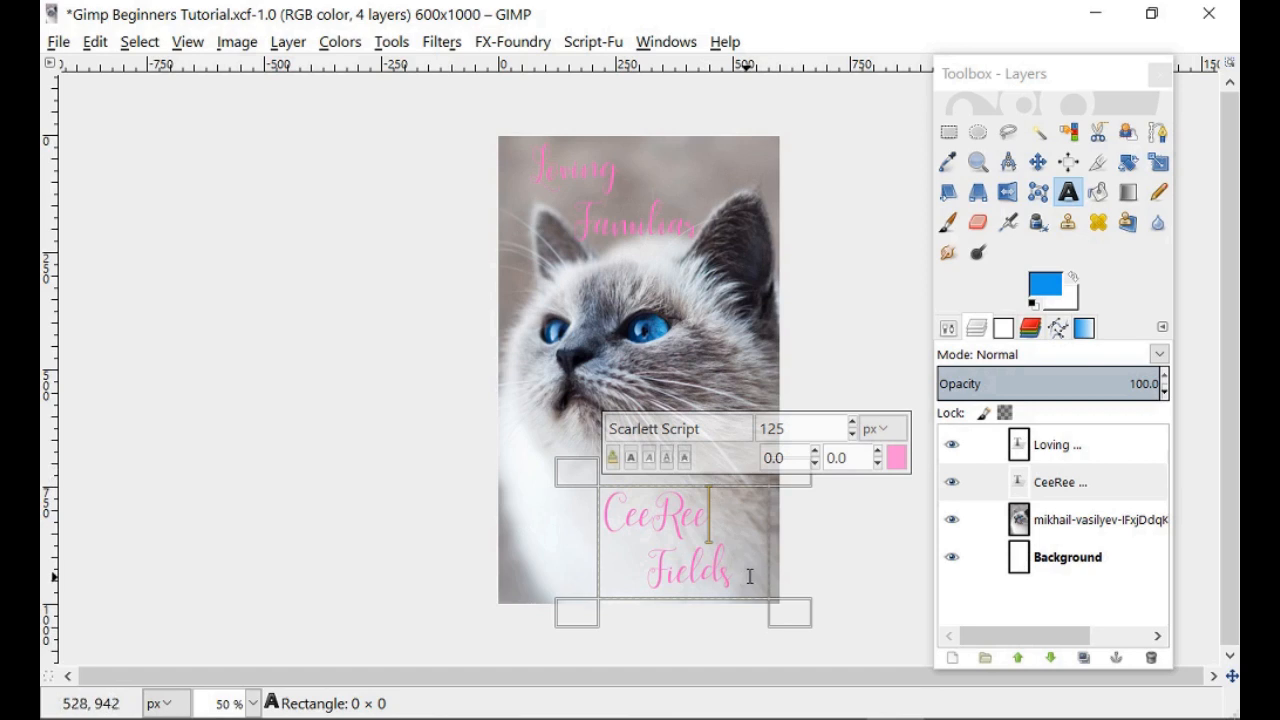
left_click_drag(750, 576, 607, 486)
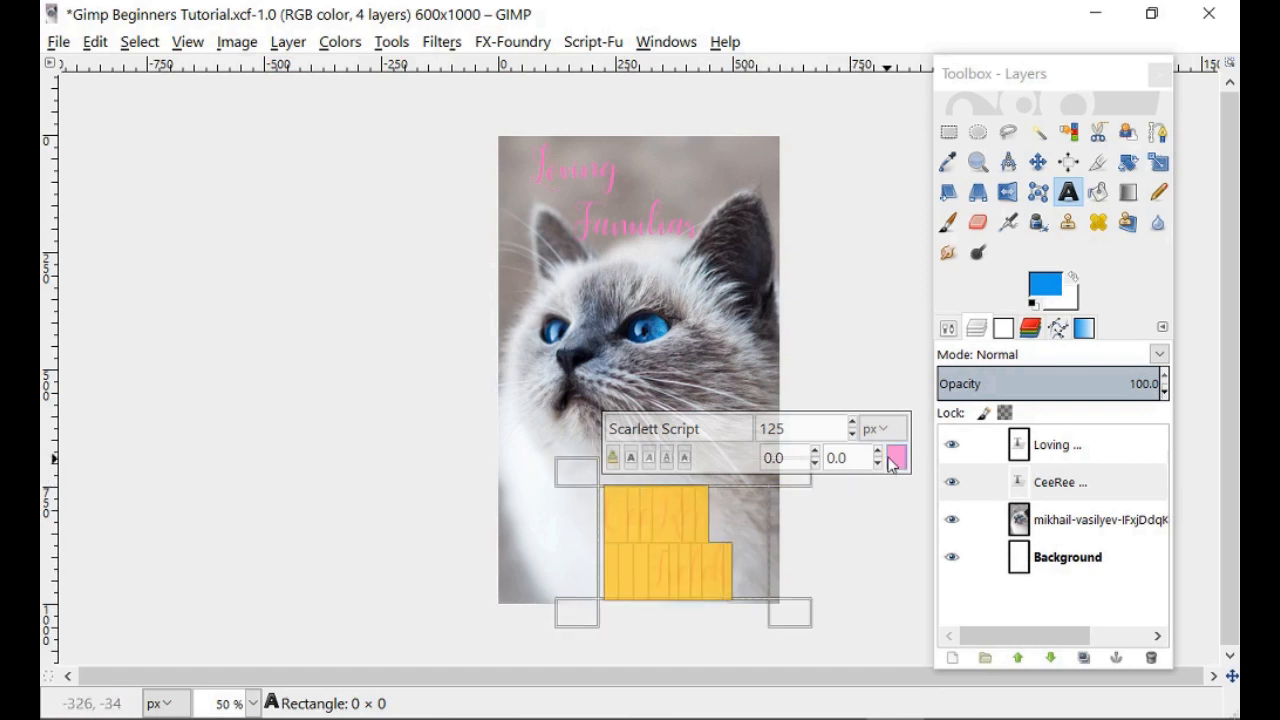
left_click(895, 457)
left_click(961, 557)
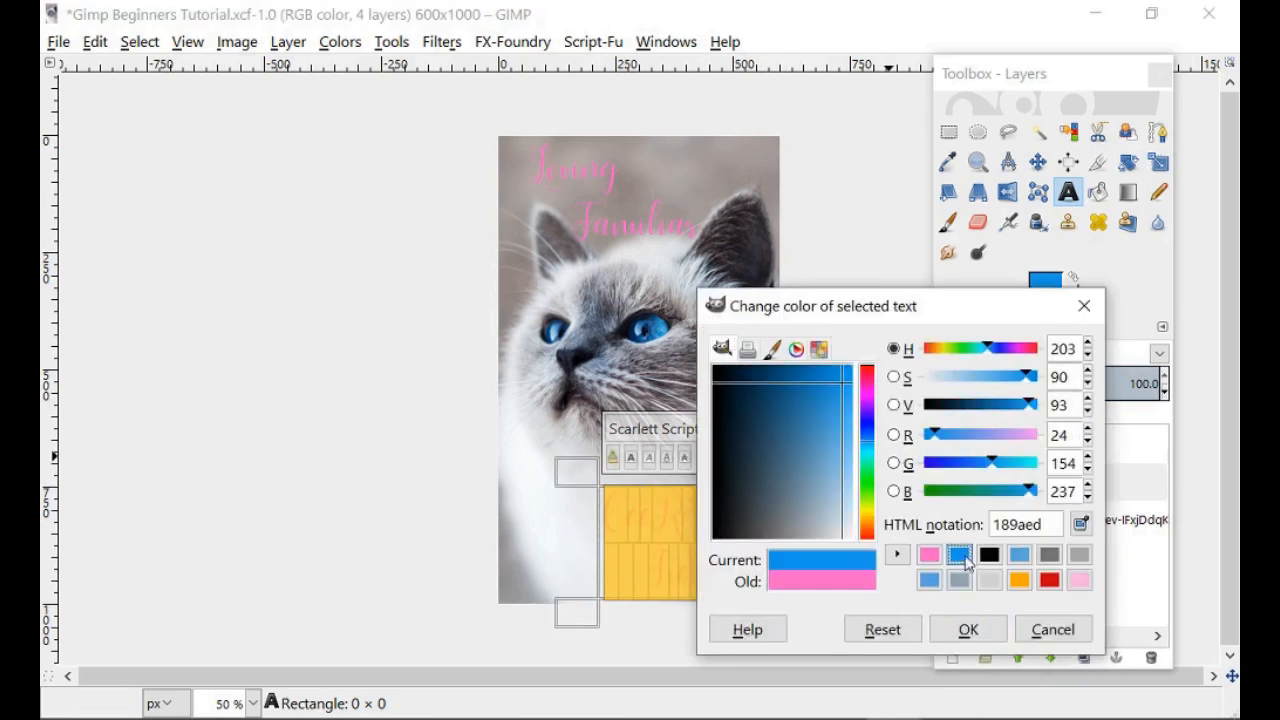
left_click(968, 629)
Set the whole Loving Familiar title back to blue 189aed.
left_click(979, 445)
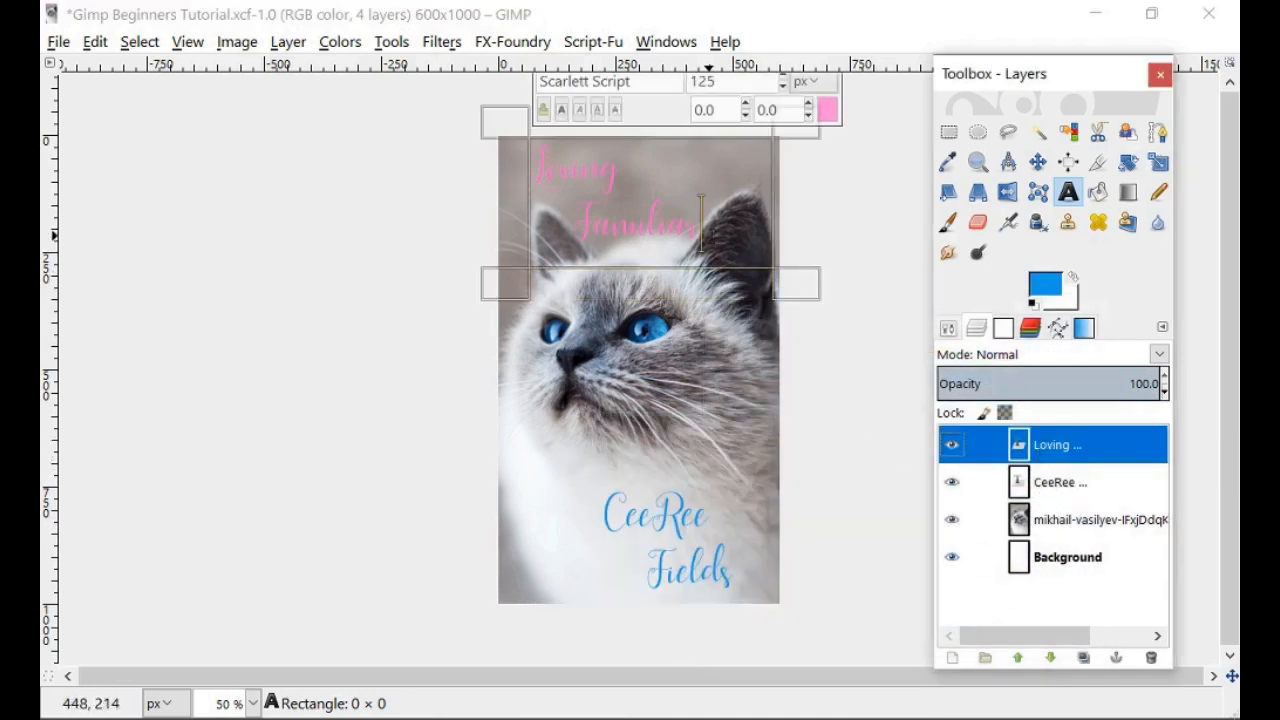
left_click_drag(722, 244, 537, 142)
left_click(827, 110)
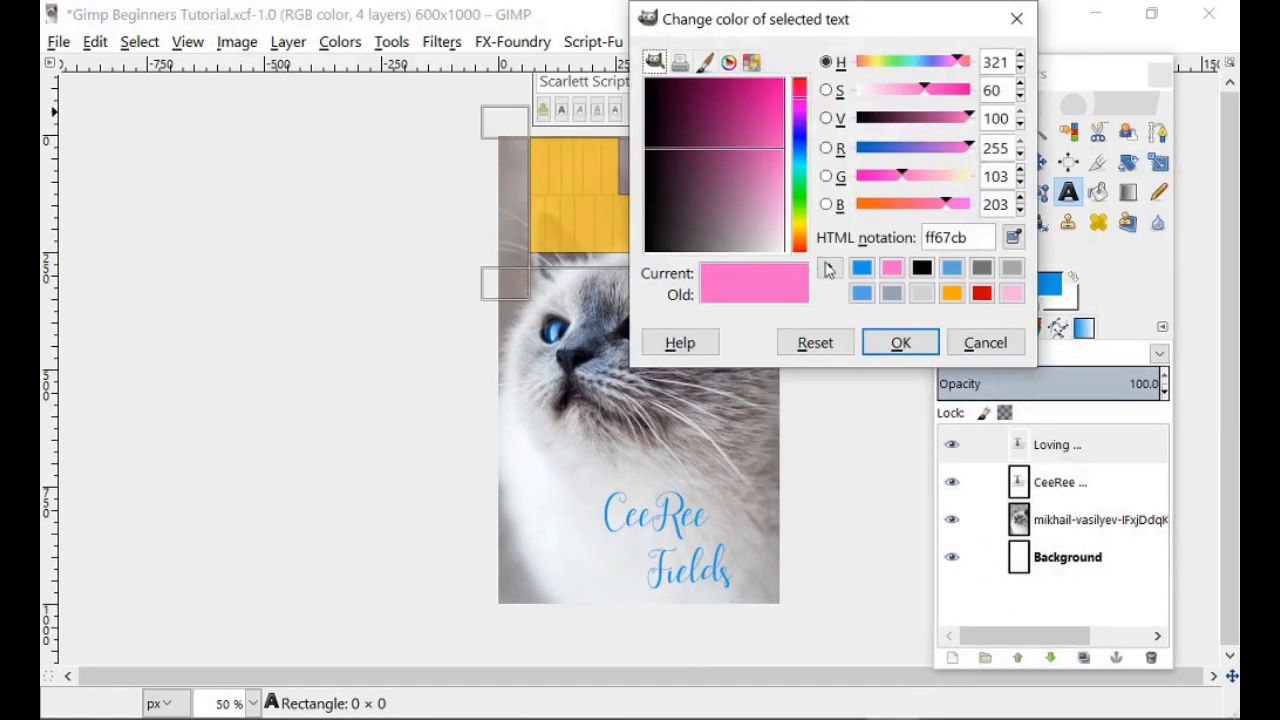
left_click(860, 264)
left_click(895, 337)
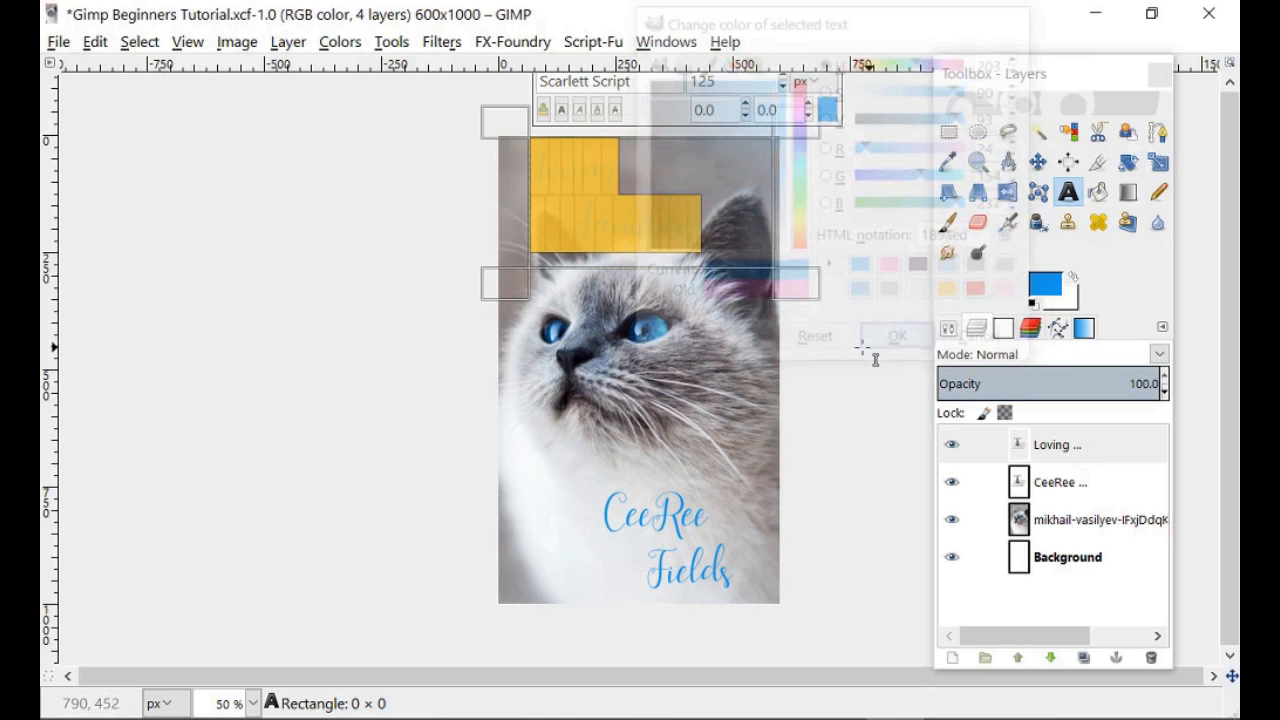
left_click(721, 235)
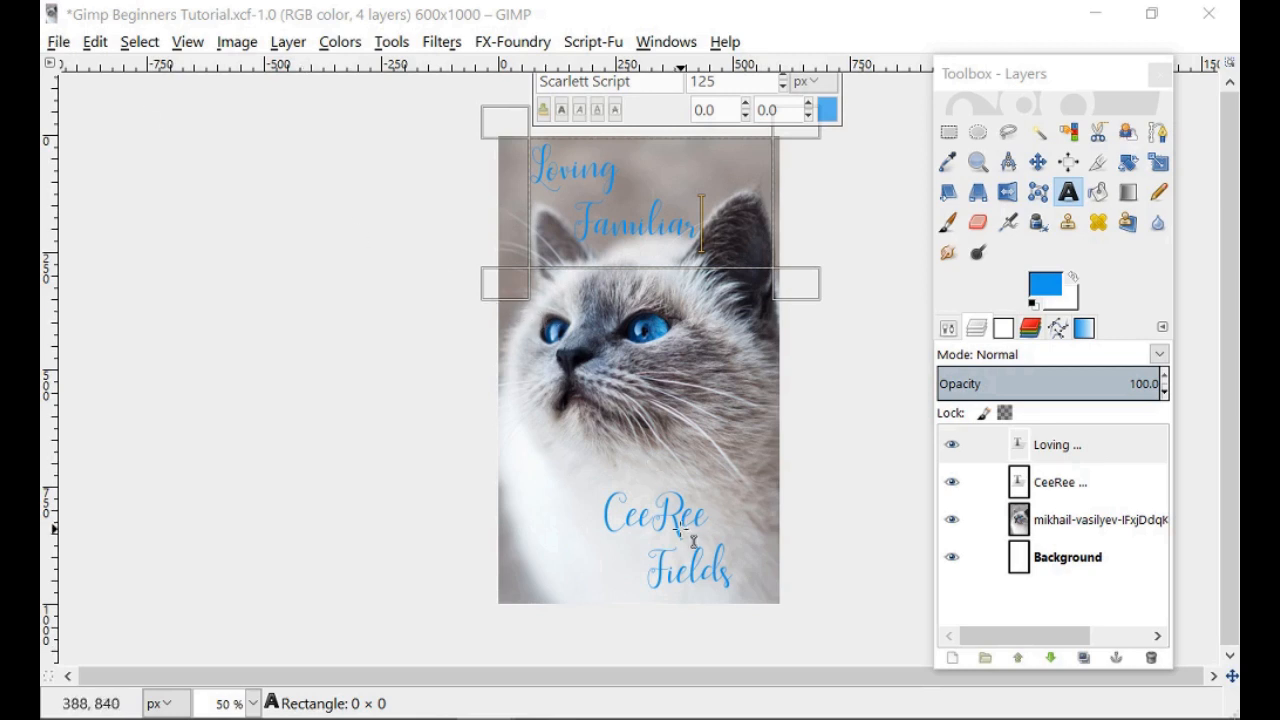
Save the cover to Gimp Beginners Tutorial.xcf with File > Save.
left_click(58, 42)
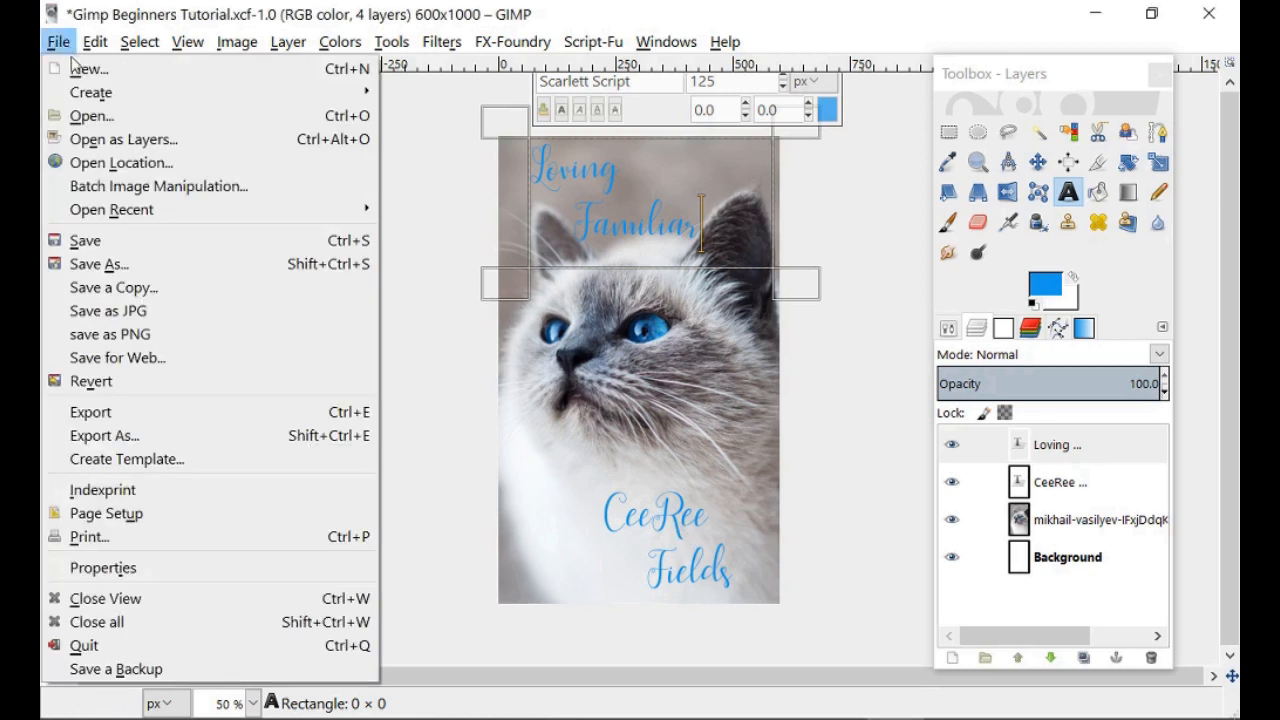
left_click(110, 248)
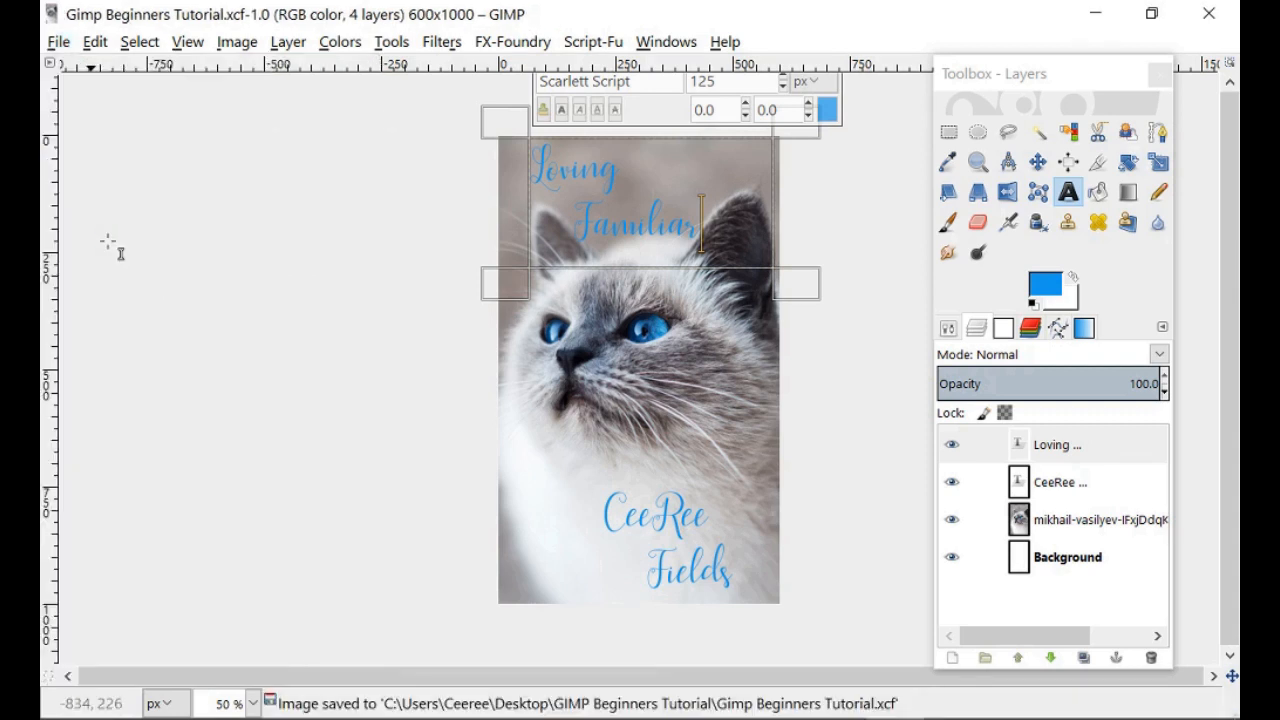